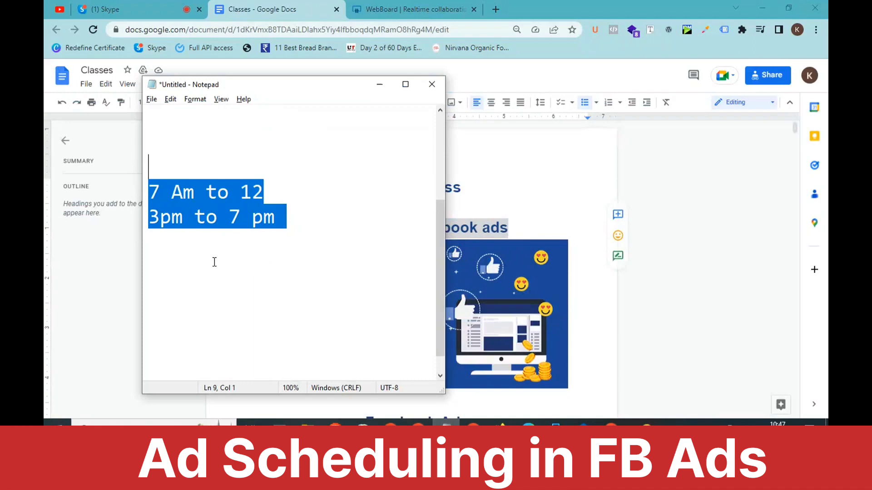
Highlight the 7 Am to 12 and 3pm to 7 pm time slots in the notes to review them.
left_click(170, 267)
left_click(158, 238)
left_click_drag(158, 238, 144, 189)
left_click(270, 197)
left_click(202, 284)
left_click_drag(157, 240, 150, 217)
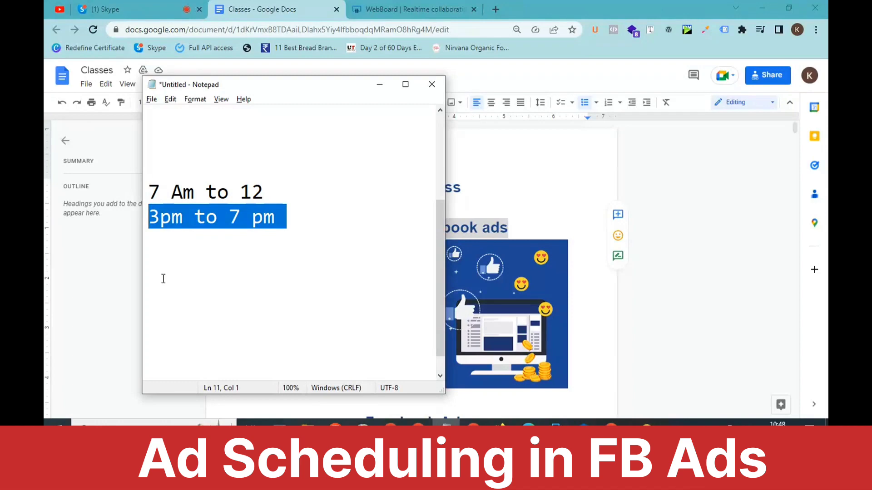
left_click_drag(162, 276, 141, 189)
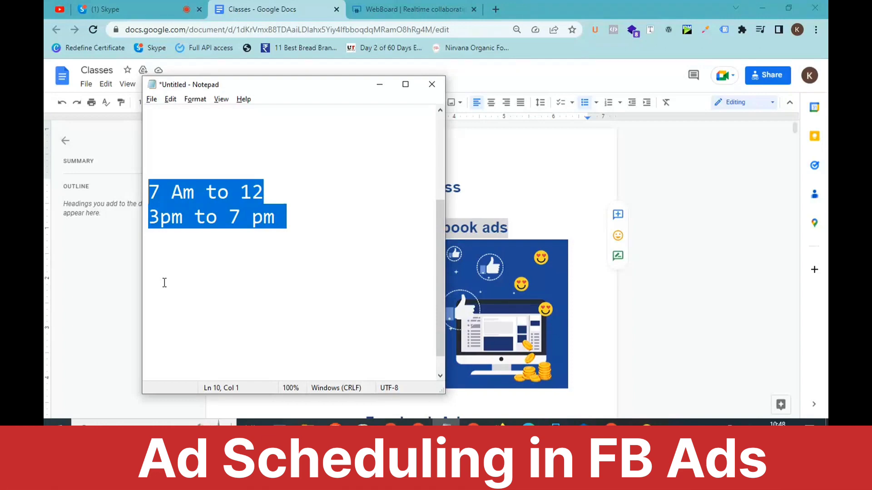
Look at the engagement ad set in Ads Manager and highlight the Campaign and Adset lines in the Notepad notes.
key("alt+Tab")
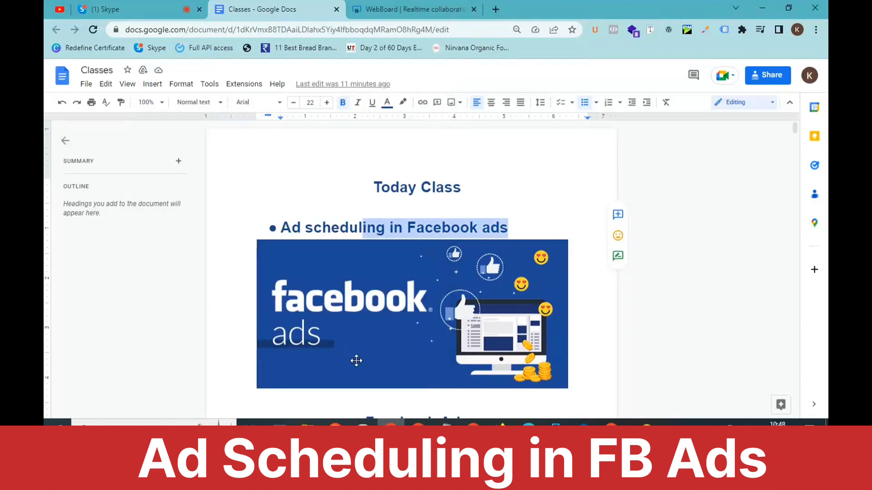
key("alt+Tab")
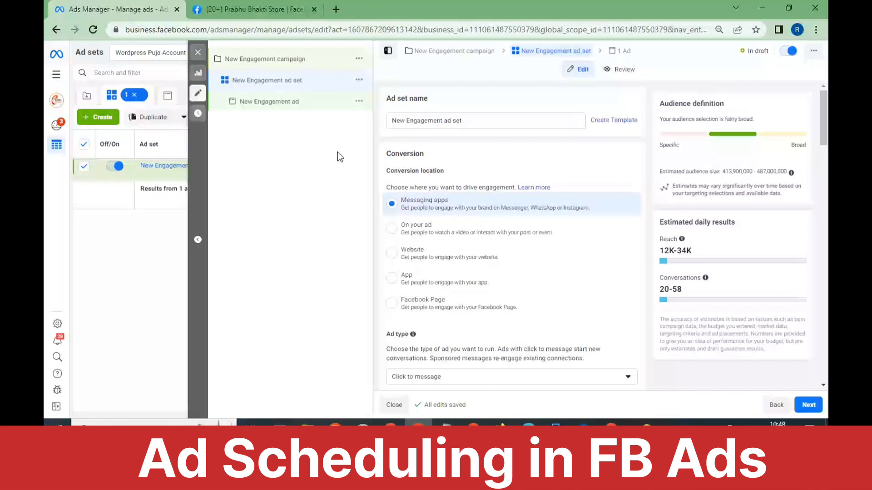
key("alt+Tab")
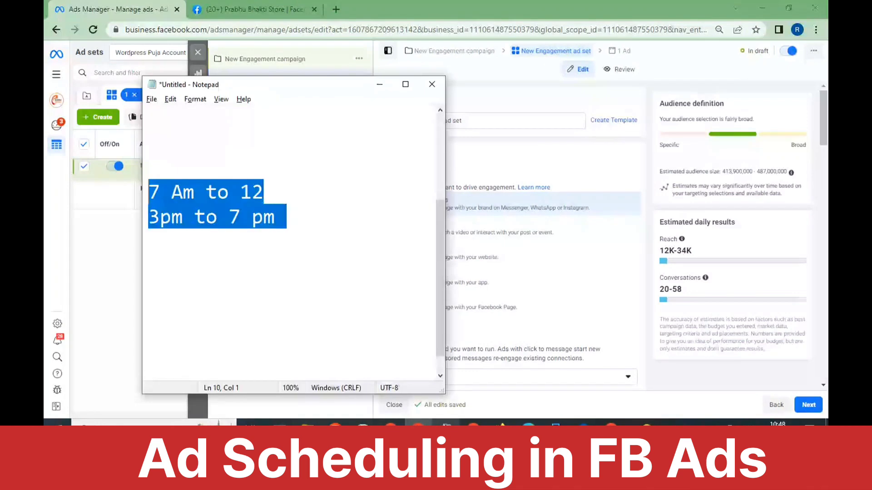
scroll(329, 230, "up", 2)
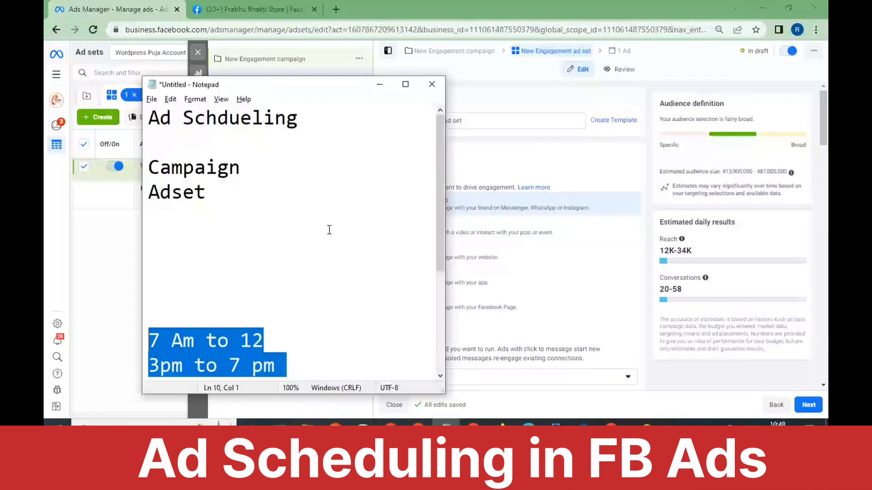
left_click_drag(217, 202, 145, 174)
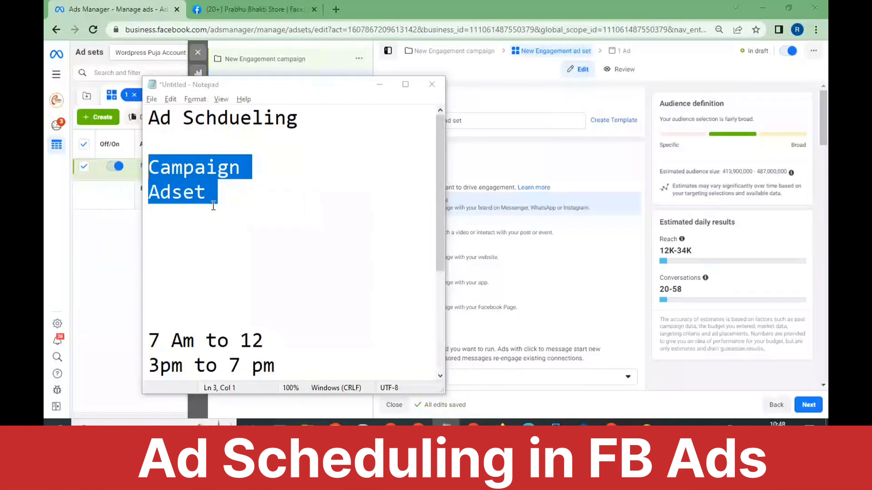
Insert blank lines below the Adset line in the Notepad notes.
key("alt+Tab")
key("alt+Tab")
left_click(242, 214)
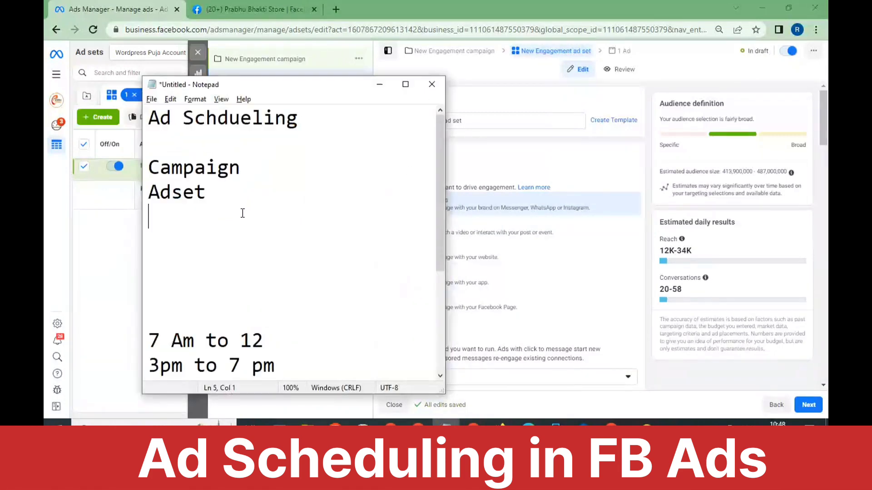
key("Return")
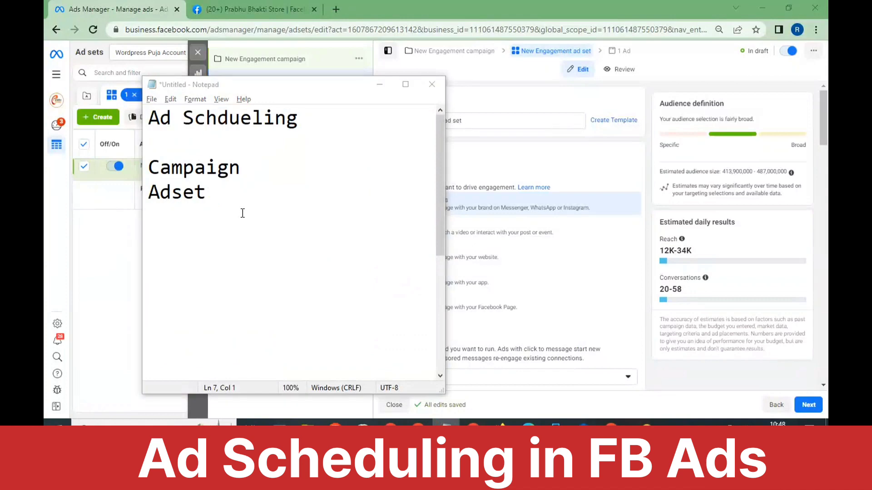
Switch to Ads Manager and change the engagement ad set's budget type to Lifetime budget.
key("alt+Tab")
scroll(445, 272, "down", 12)
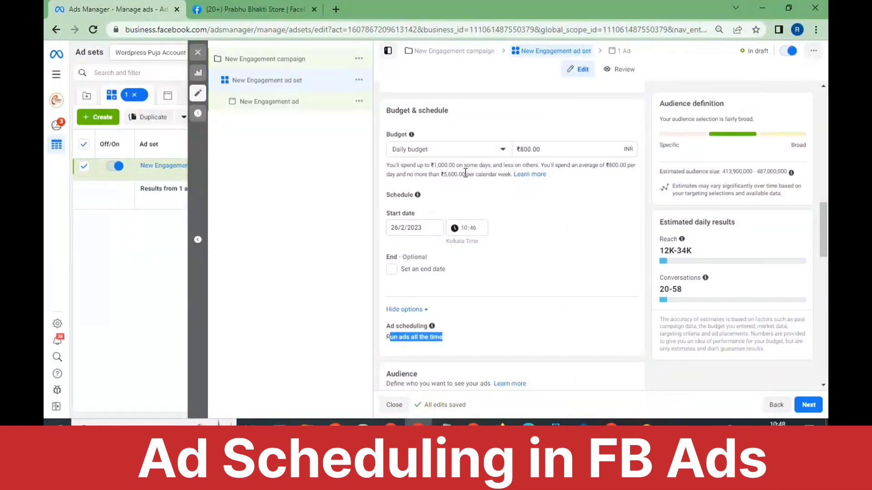
key("alt+Tab")
left_click_drag(316, 130, 140, 121)
key("alt+Tab")
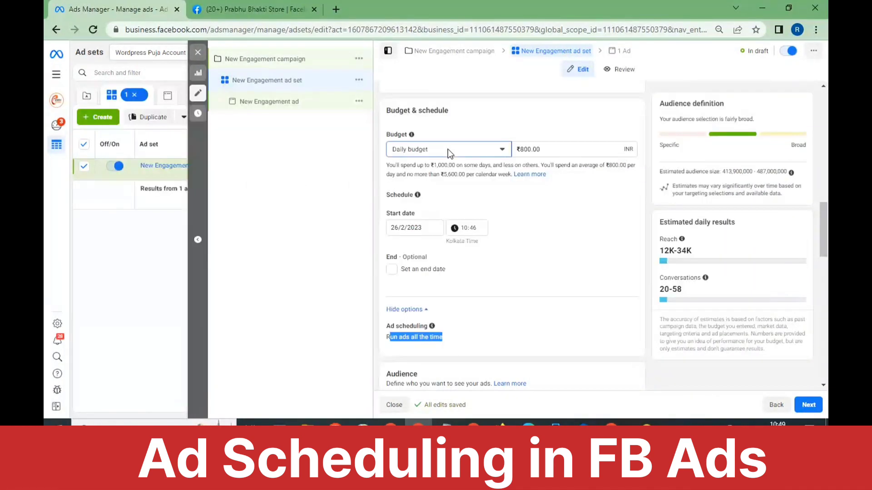
left_click(448, 149)
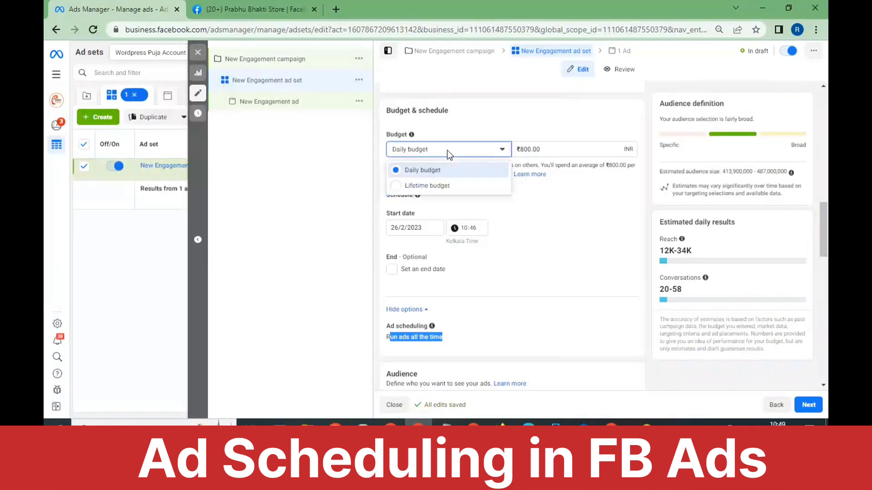
left_click(431, 186)
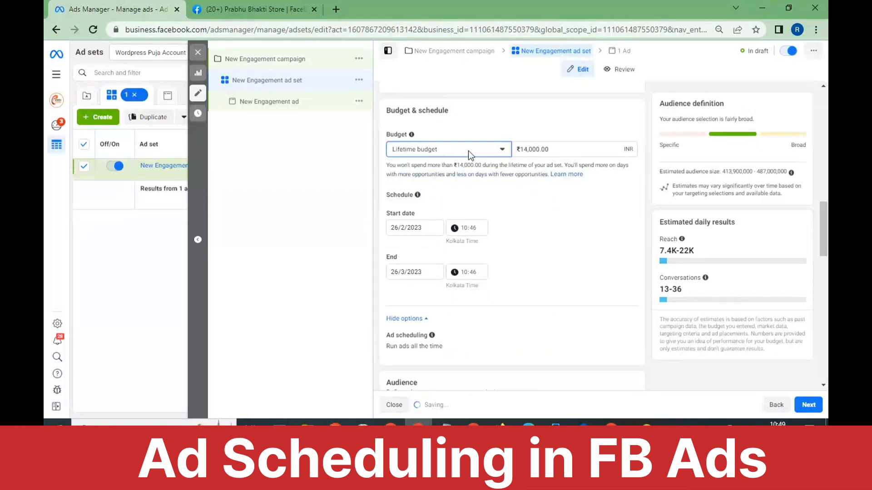
Open the ad scheduling setting for editing, turn on Run ads on a schedule and turn it off again.
scroll(486, 235, "down", 2)
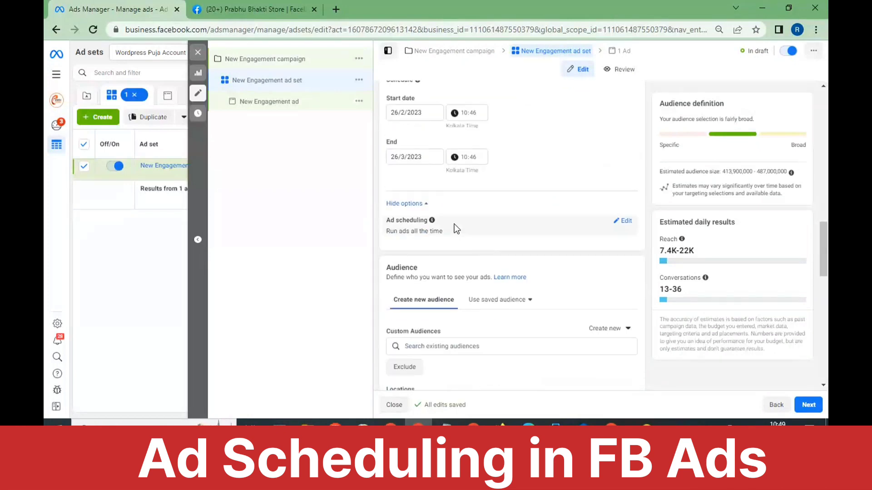
left_click(623, 221)
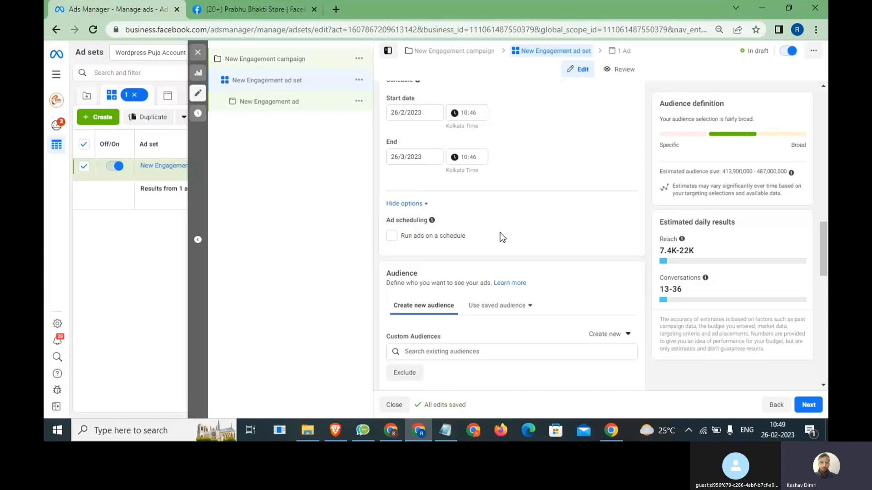
left_click(393, 237)
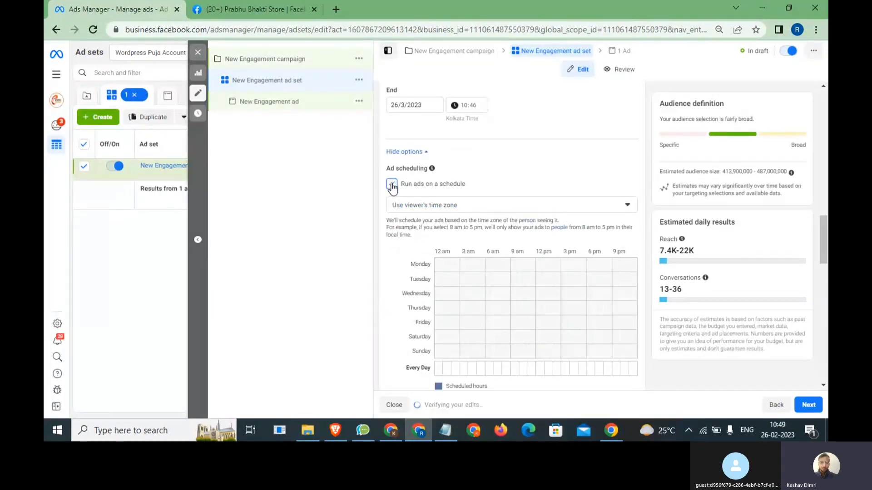
left_click(422, 188)
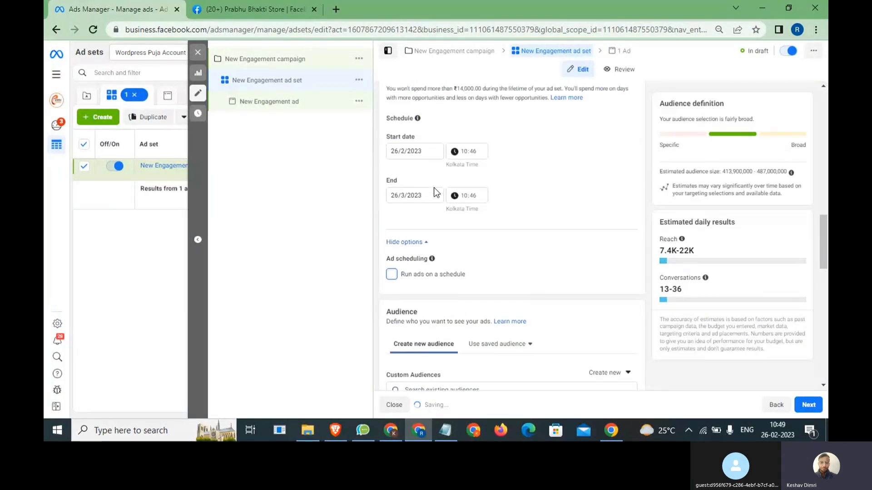
Change the ad set's budget type to Daily budget and inspect whether ad scheduling is available with it.
scroll(434, 188, "up", 2)
left_click(438, 156)
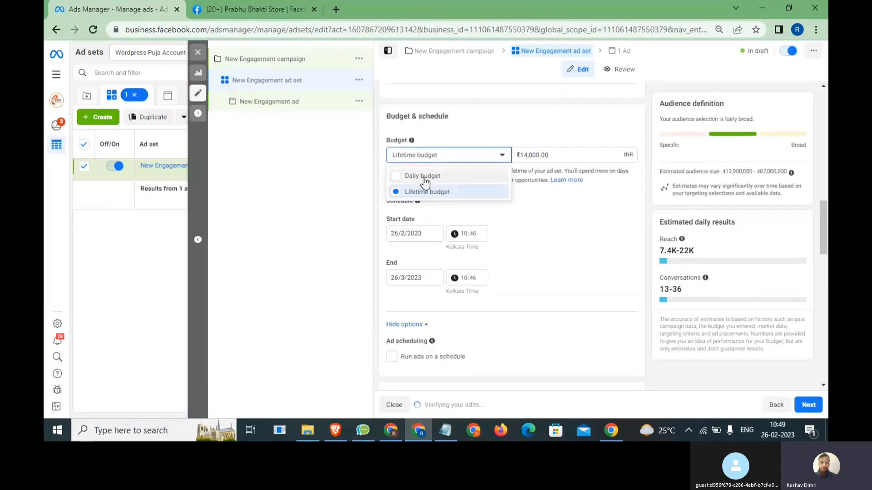
left_click(423, 178)
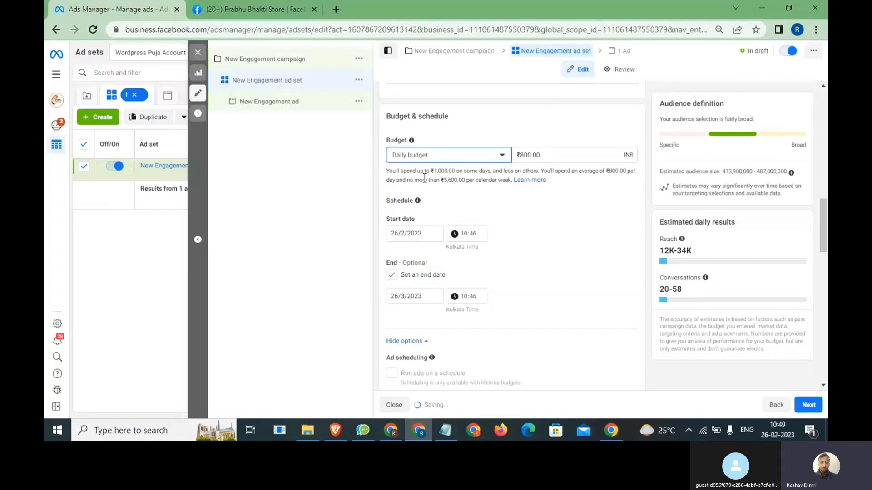
left_click(523, 154)
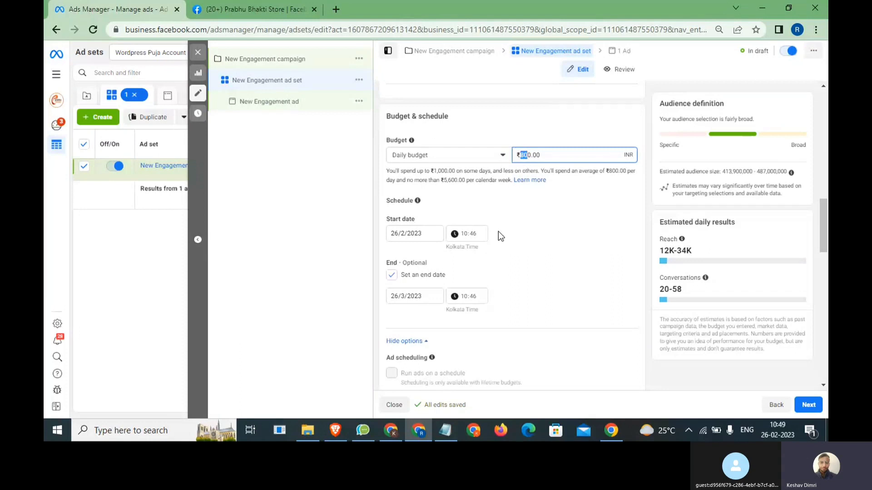
scroll(498, 231, "down", 3)
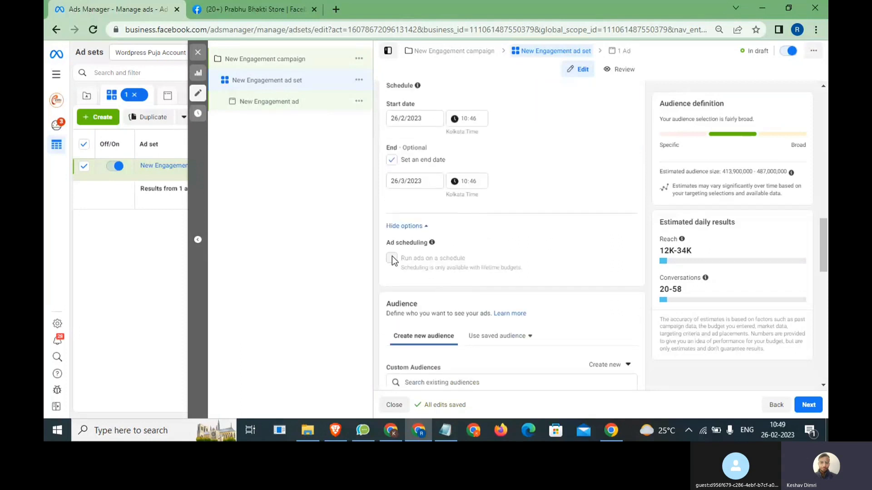
scroll(391, 256, "up", 5)
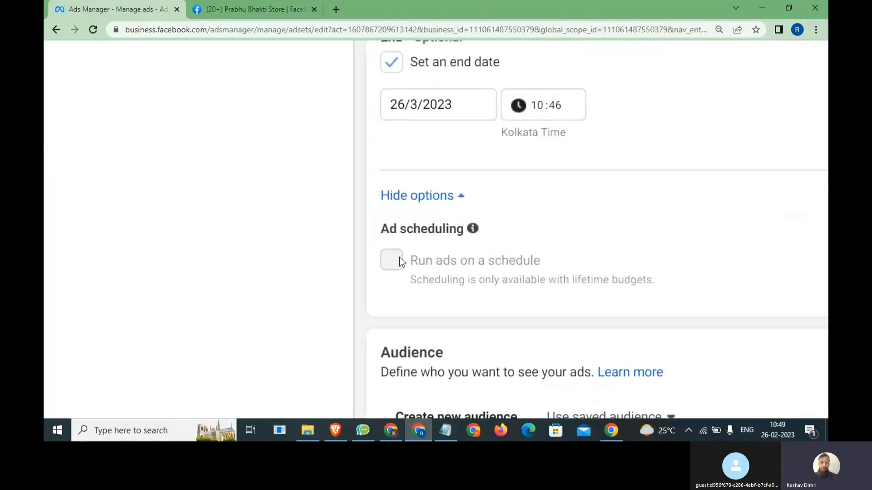
scroll(399, 258, "down", 3)
scroll(401, 254, "down", 2)
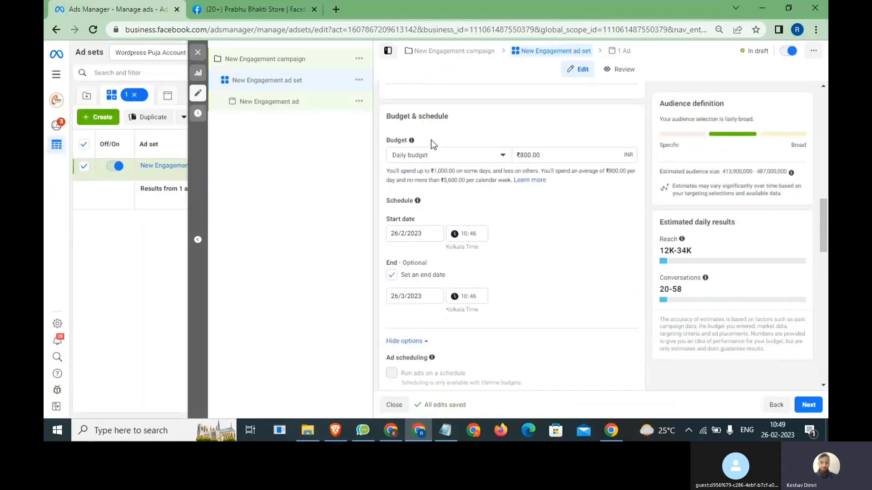
Set the ad set's budget type to Lifetime budget in the Budget & schedule section.
left_click(432, 154)
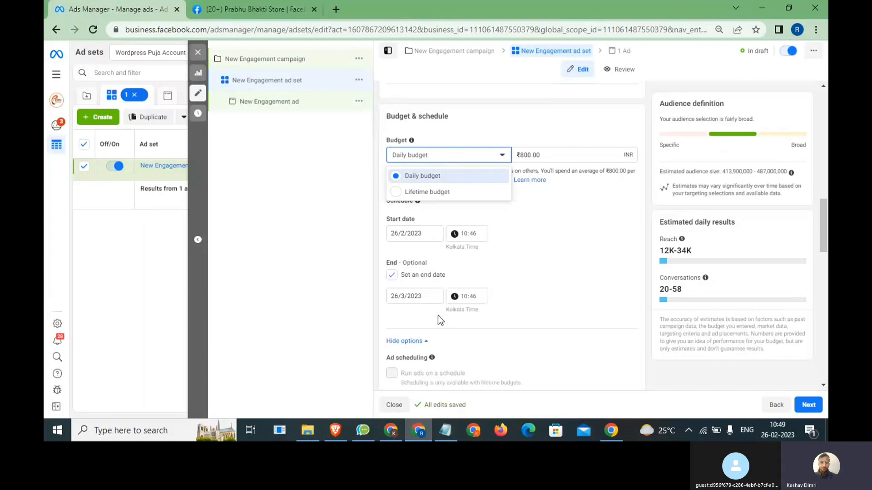
scroll(400, 269, "down", 3)
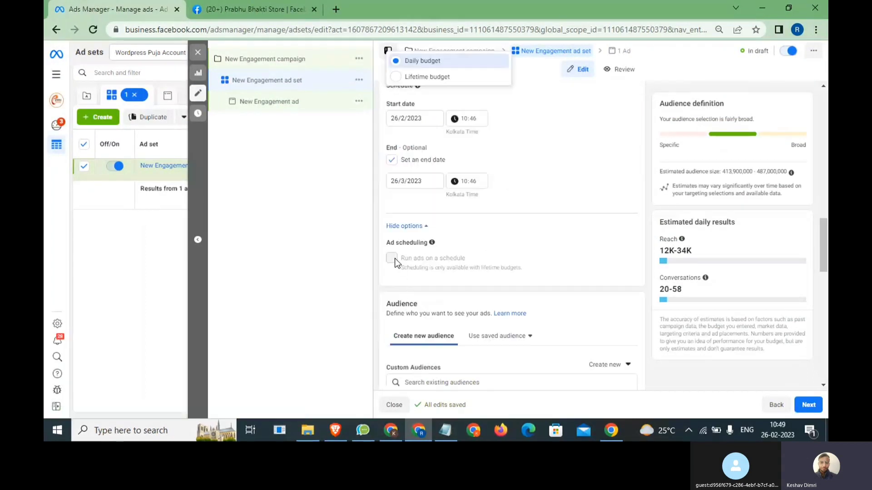
scroll(395, 254, "up", 2)
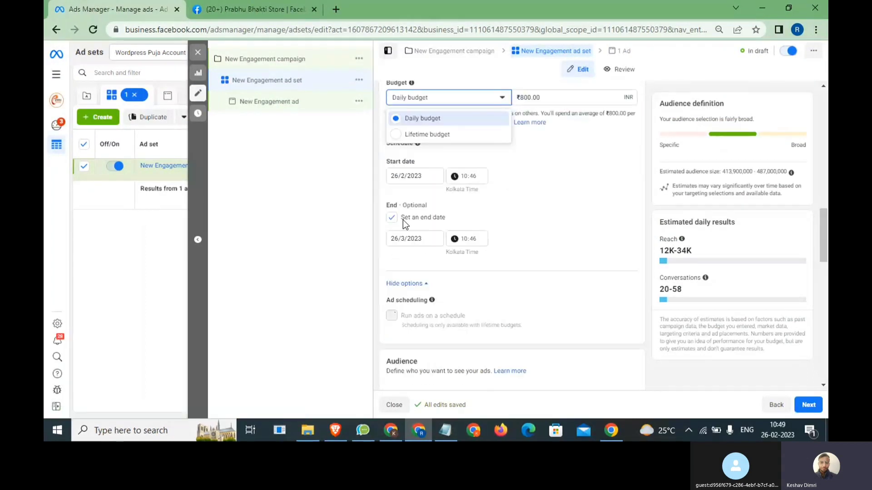
left_click(413, 133)
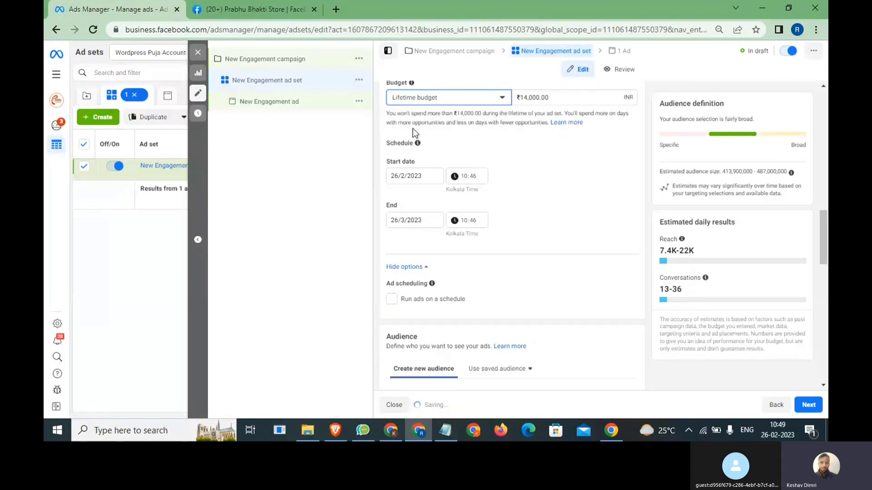
Turn on Run ads on a schedule for the ad set and highlight the option's label.
scroll(421, 204, "down", 1)
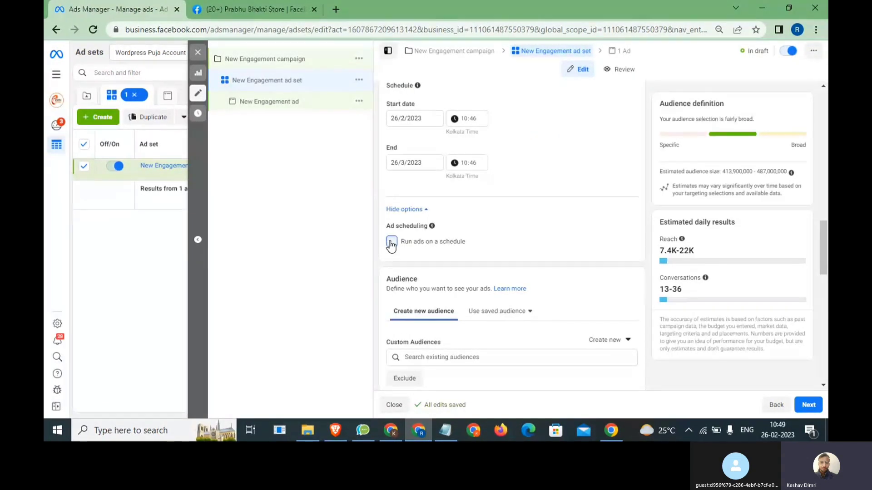
left_click(390, 243)
scroll(390, 245, "down", 1)
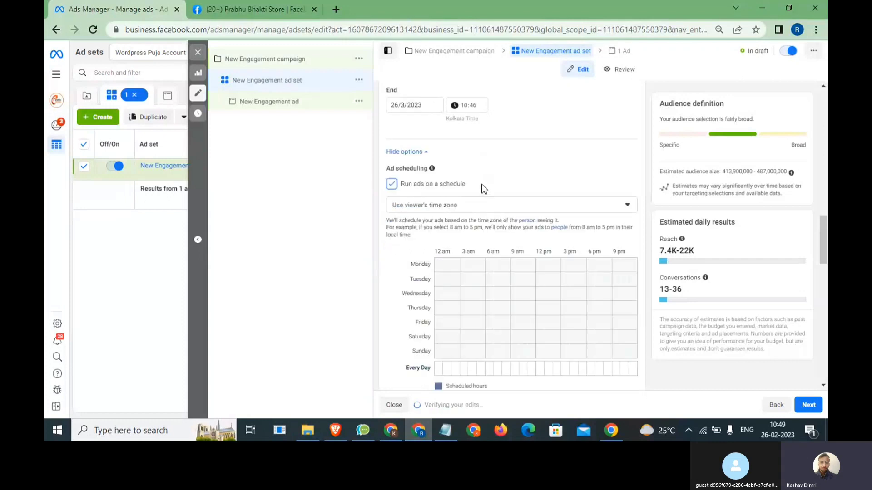
left_click_drag(466, 185, 438, 187)
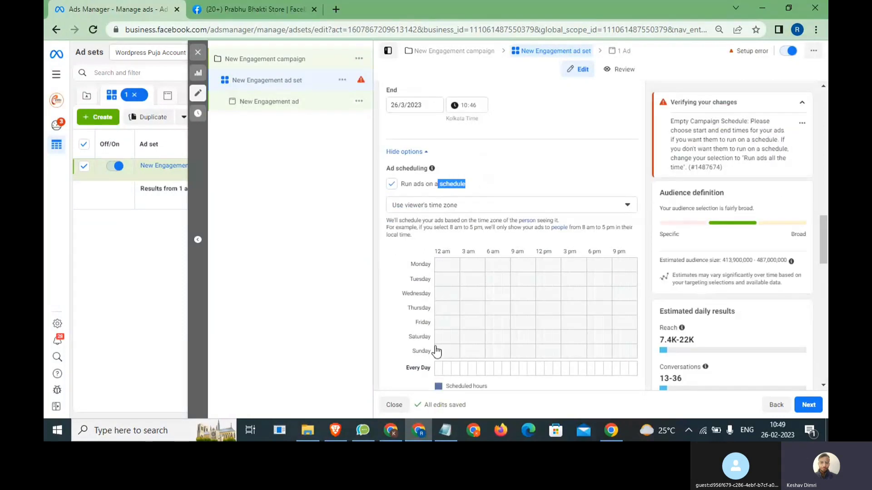
Switch to Notepad, append ">> Lifetime" to the "Ad Schdueling" heading, reduce the text zoom to 70% and highlight the line.
left_click(445, 430)
left_click(245, 232)
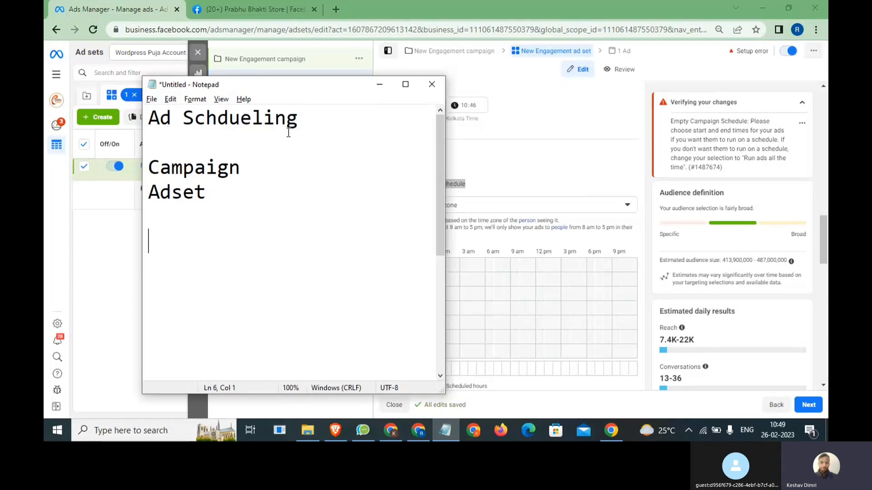
left_click(303, 118)
type(">> ")
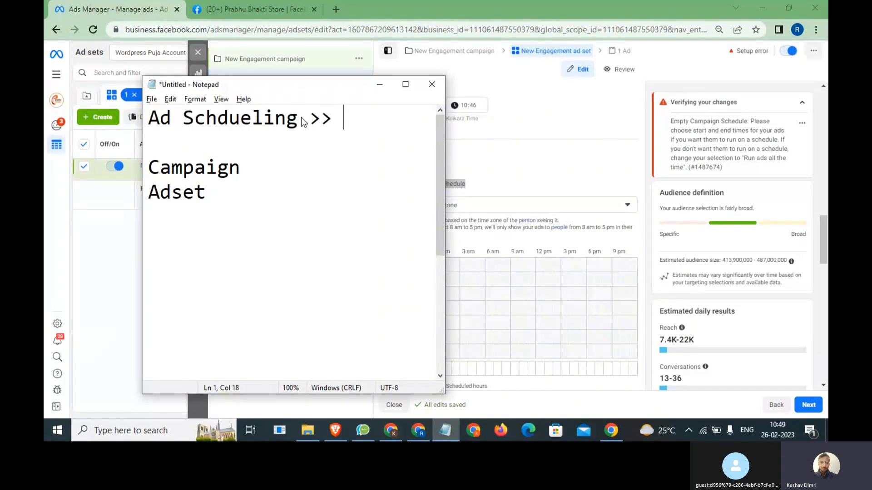
type("Lifetime")
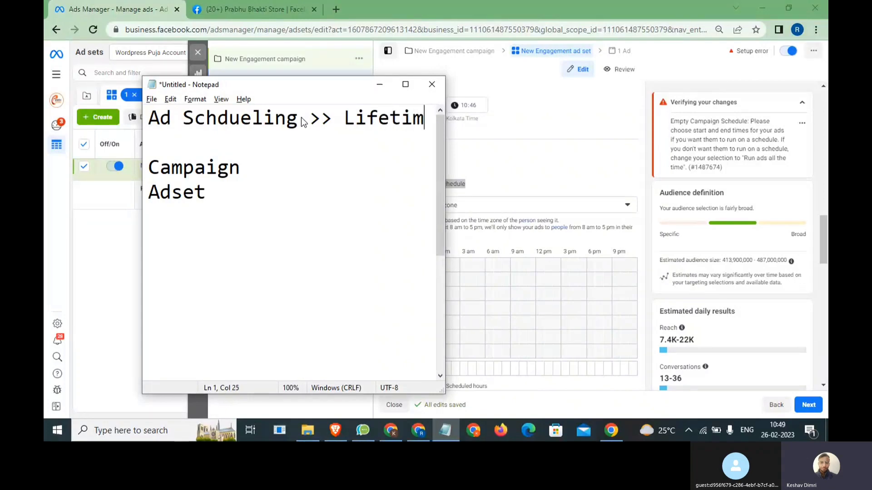
key("ctrl+minus")
key("ctrl+minus")
key("ctrl+minus")
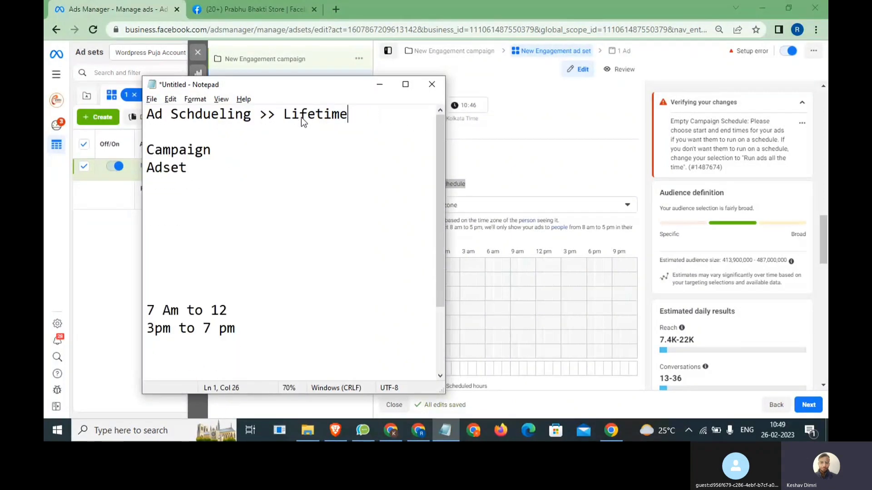
left_click_drag(362, 125, 146, 119)
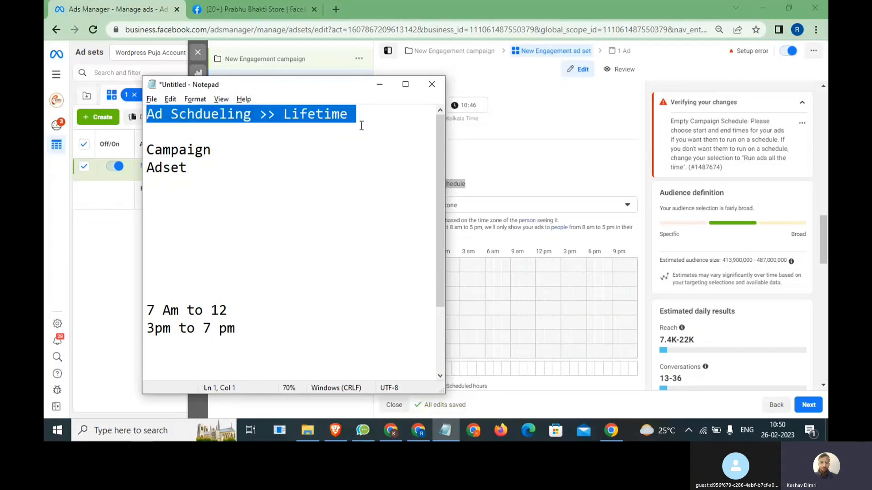
Highlight the heading line in Notepad, switch to Ads Manager and review the ad set's budget, schedule dates and ad scheduling grid.
left_click_drag(367, 119, 144, 117)
key("alt+Tab")
scroll(426, 173, "up", 3)
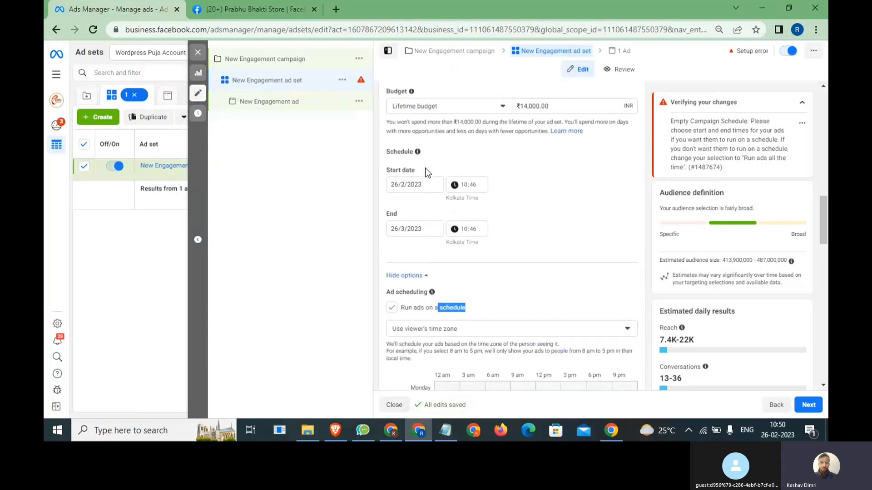
scroll(427, 173, "up", 1)
scroll(487, 317, "down", 2)
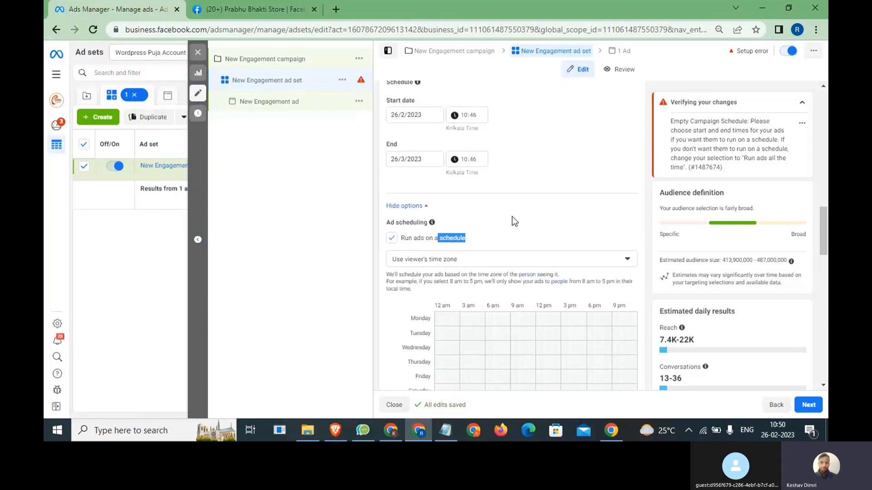
scroll(511, 221, "down", 2)
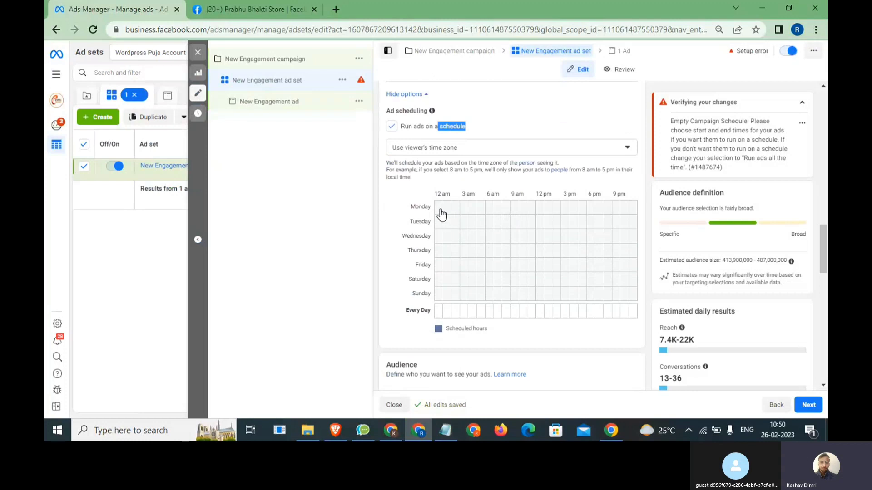
Mark 12 am to 12 pm and 3 pm to 8 pm from Monday to Saturday as scheduled hours in the ad scheduling grid.
left_click_drag(440, 213, 532, 207)
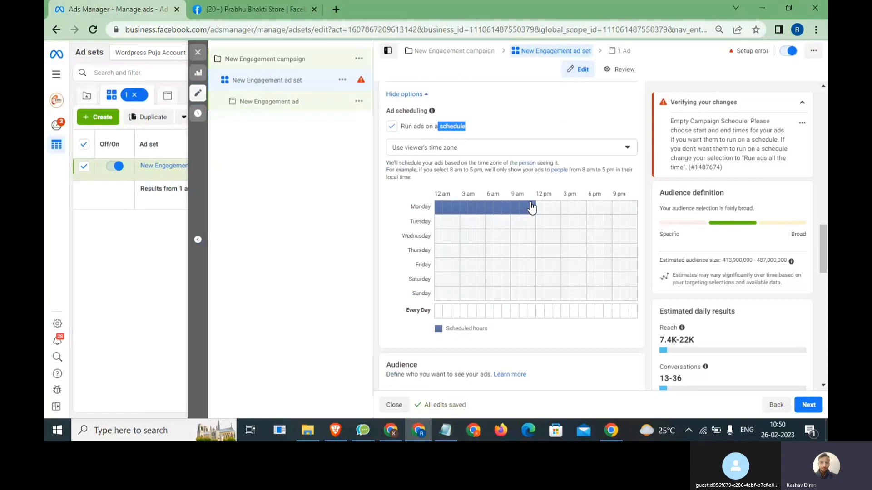
left_click_drag(531, 208, 530, 280)
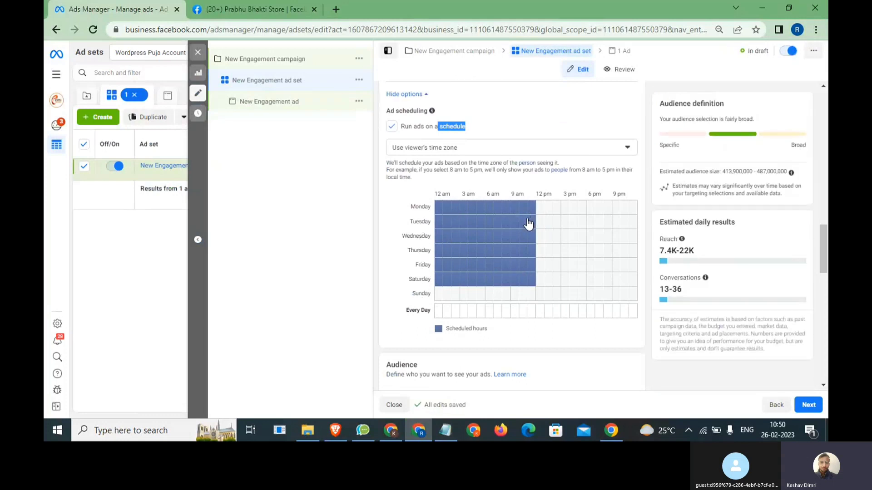
left_click_drag(566, 209, 597, 280)
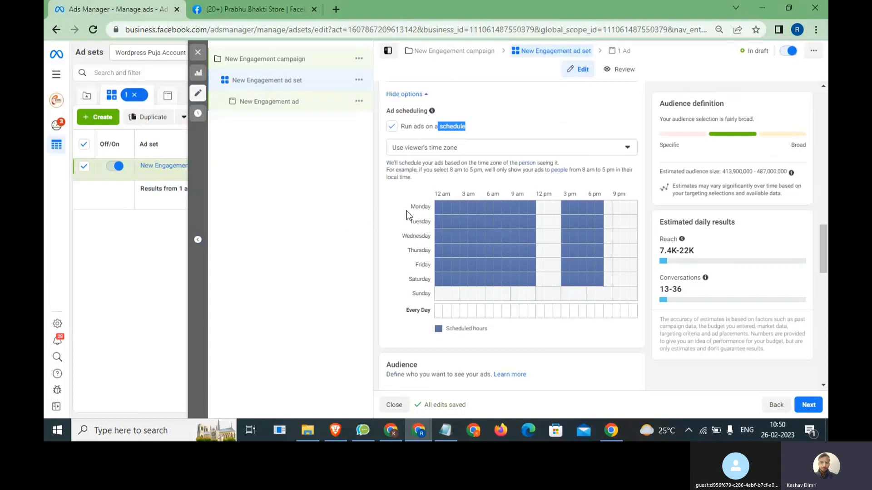
Try changing the marked hours, and clear the grid by turning Run ads on a schedule off and on again.
left_click(607, 281)
left_click_drag(600, 279, 572, 220)
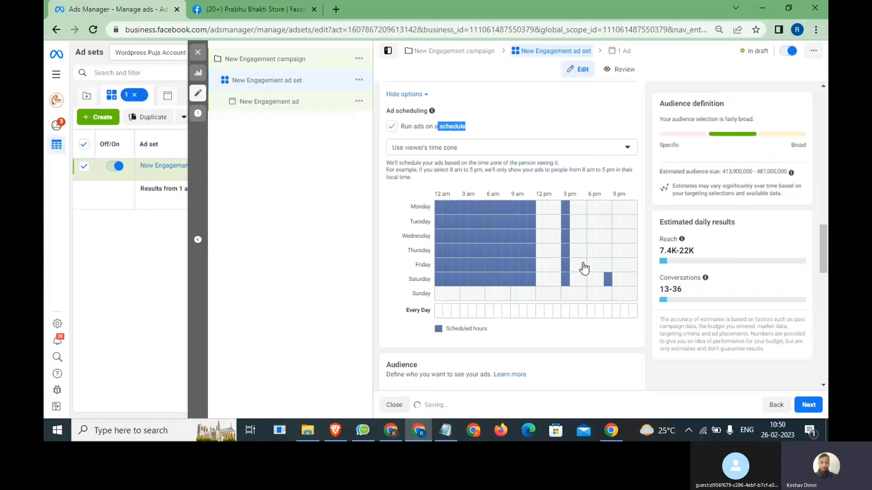
left_click_drag(567, 280, 415, 209)
left_click_drag(579, 282, 457, 208)
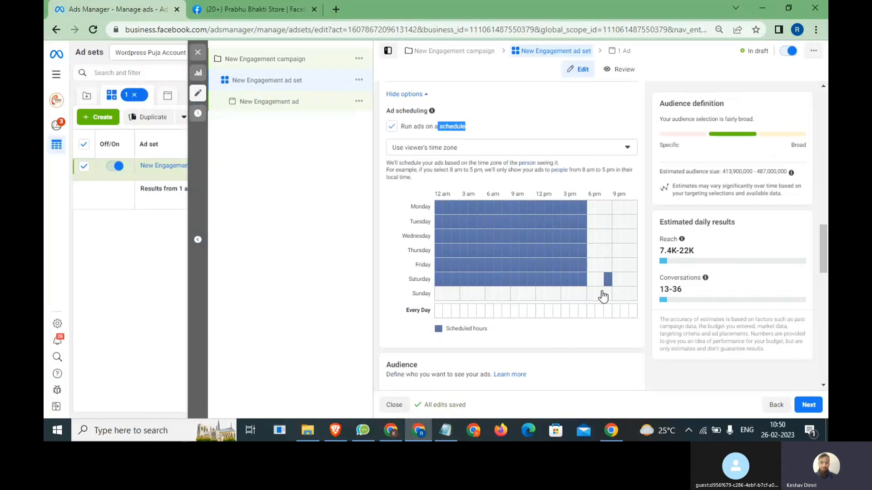
left_click_drag(506, 226, 515, 223)
left_click(531, 233)
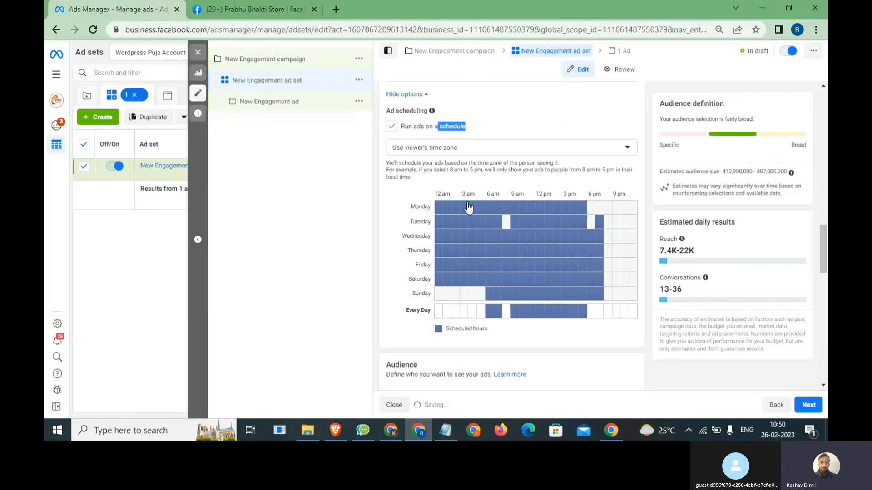
left_click(395, 127)
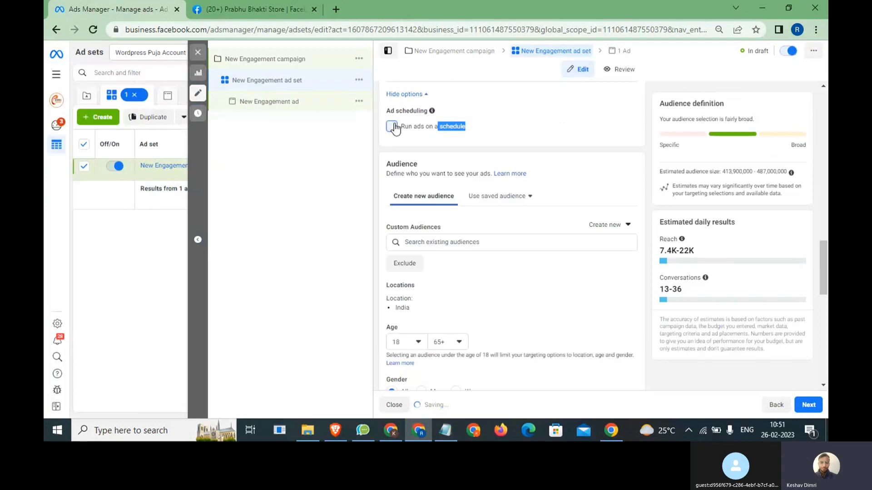
left_click(394, 127)
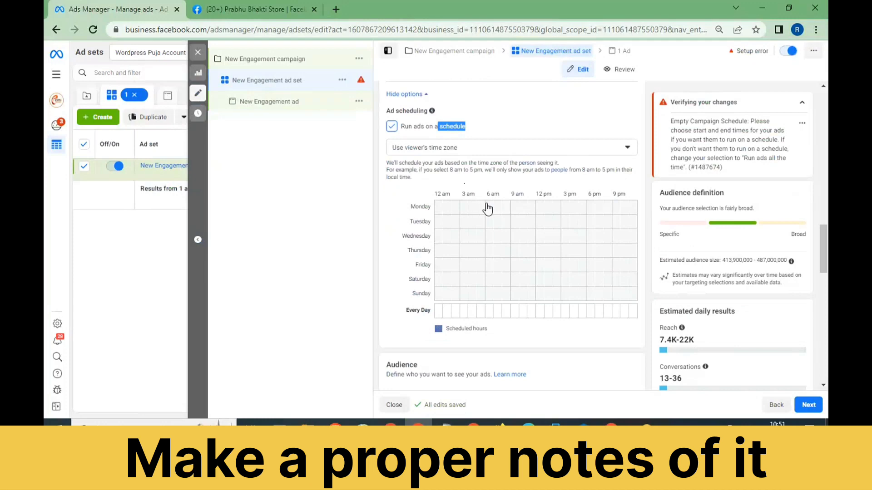
Schedule the ads for 8 am to 1 pm and 5 pm to 10 pm on every day from Monday to Sunday.
left_click(515, 208)
left_click_drag(514, 208, 542, 211)
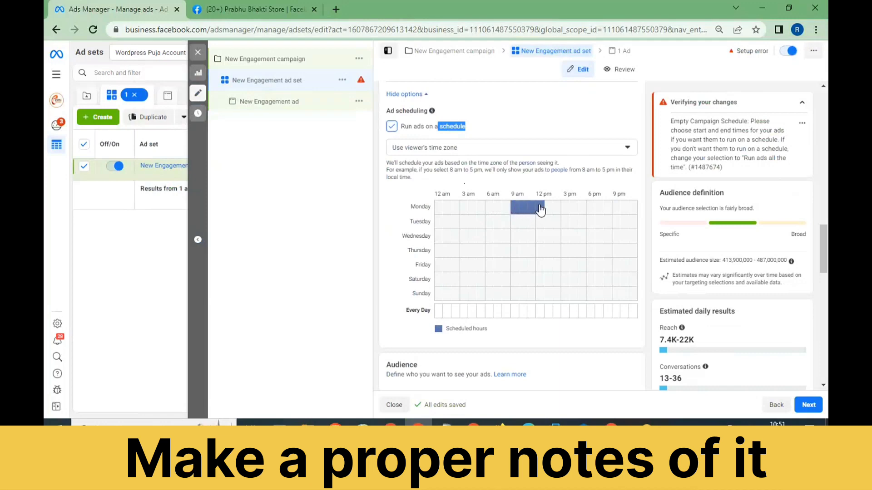
left_click(506, 209)
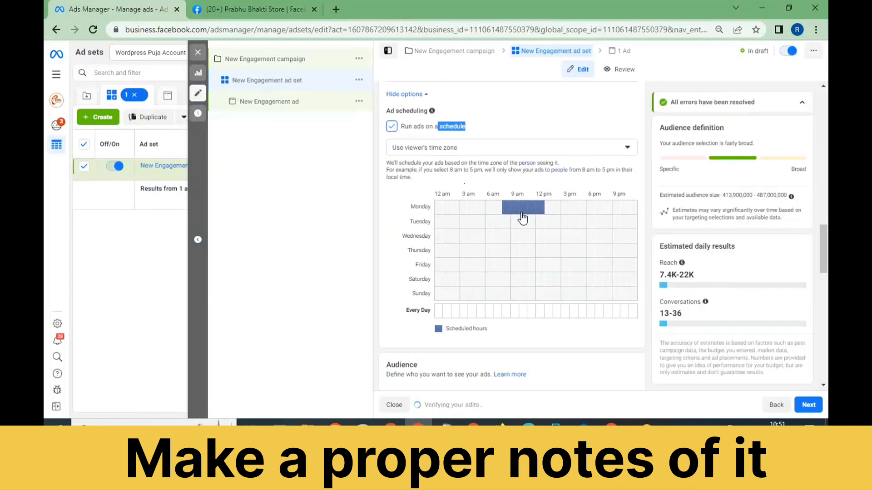
left_click_drag(536, 217, 538, 283)
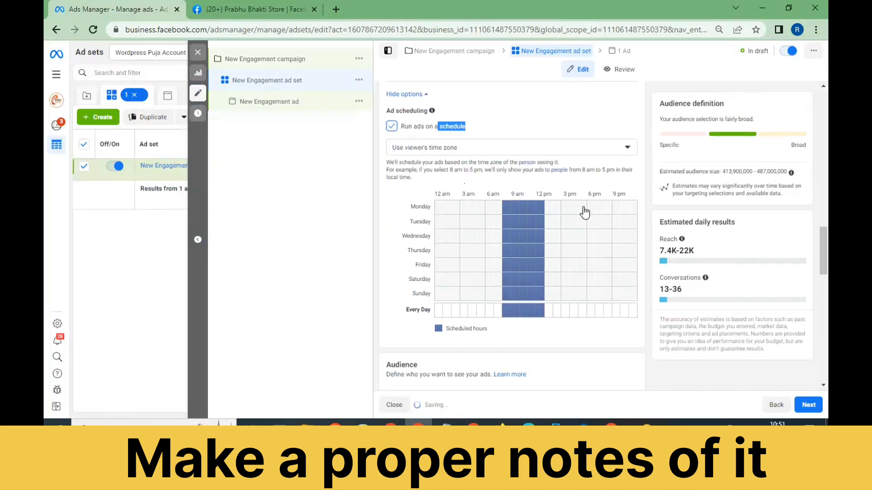
left_click_drag(585, 213, 618, 294)
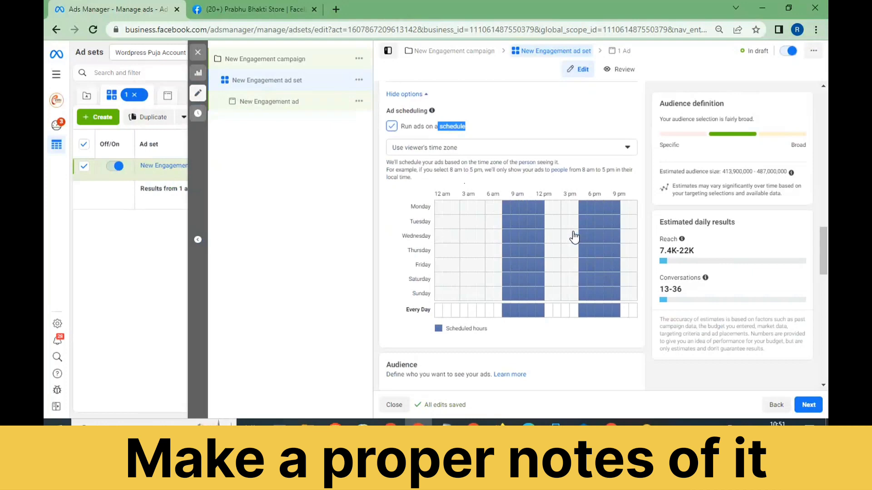
Switch to Notepad and complete the first time range so it reads "7 Am to 12pm", then return to Ads Manager.
scroll(473, 204, "up", 3)
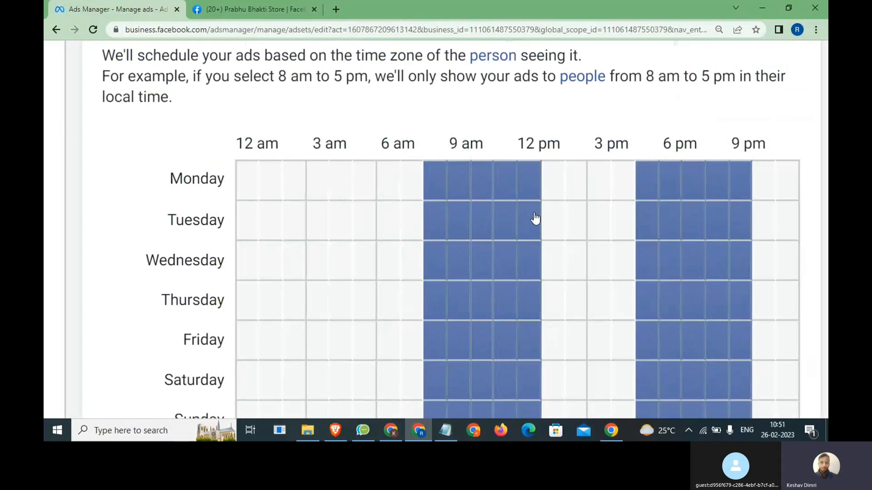
left_click(447, 428)
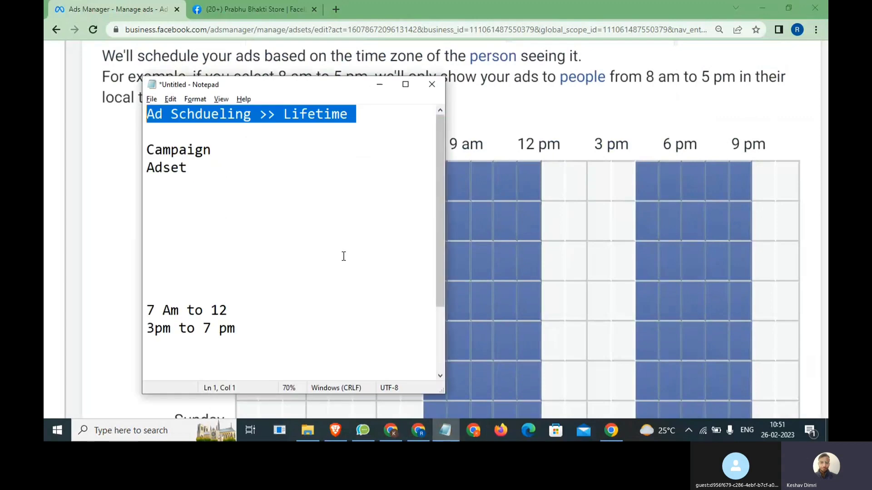
left_click_drag(256, 313, 140, 315)
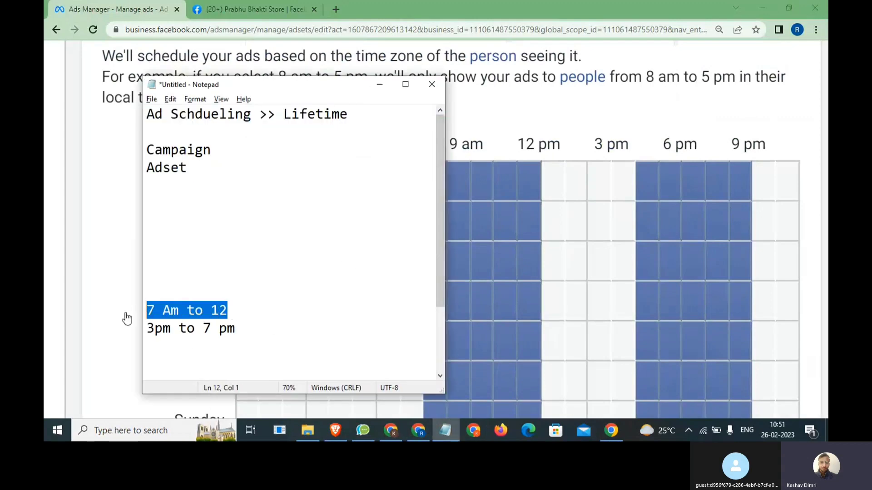
left_click(248, 310)
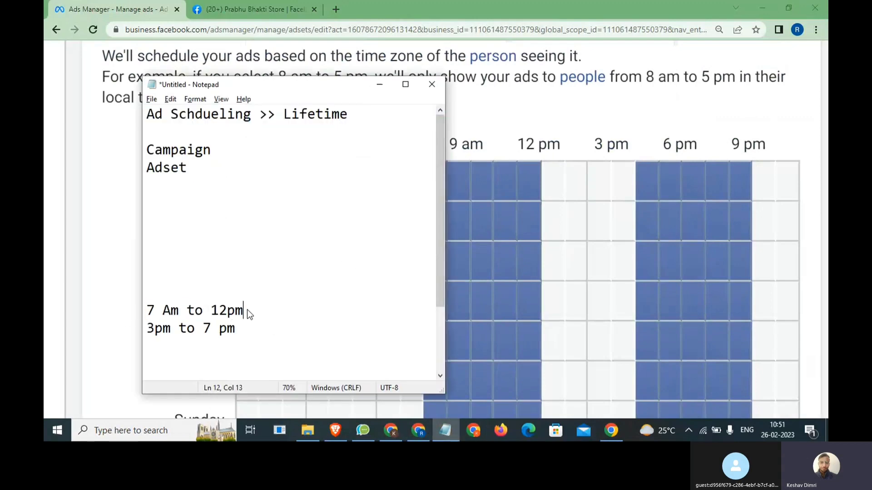
left_click(89, 222)
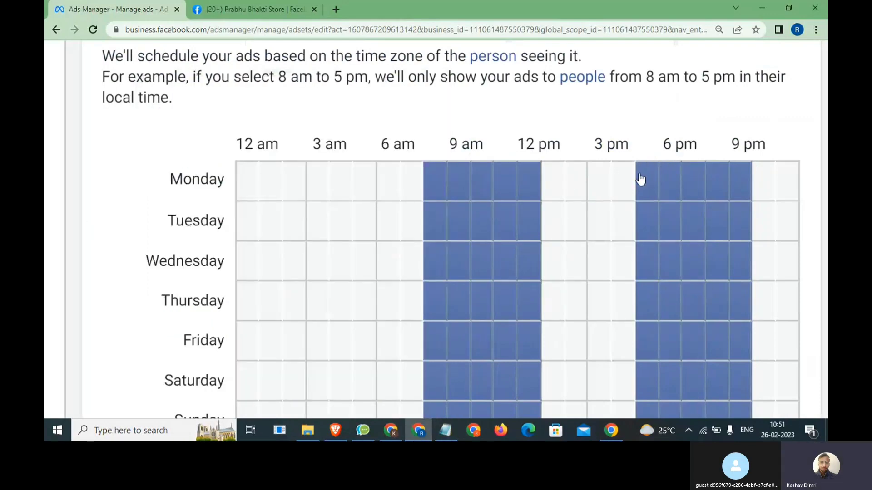
Change the second time range in the Notepad notes to "5pm to 9 pm" while comparing it with the scheduled hours in Ads Manager.
key("alt+Tab")
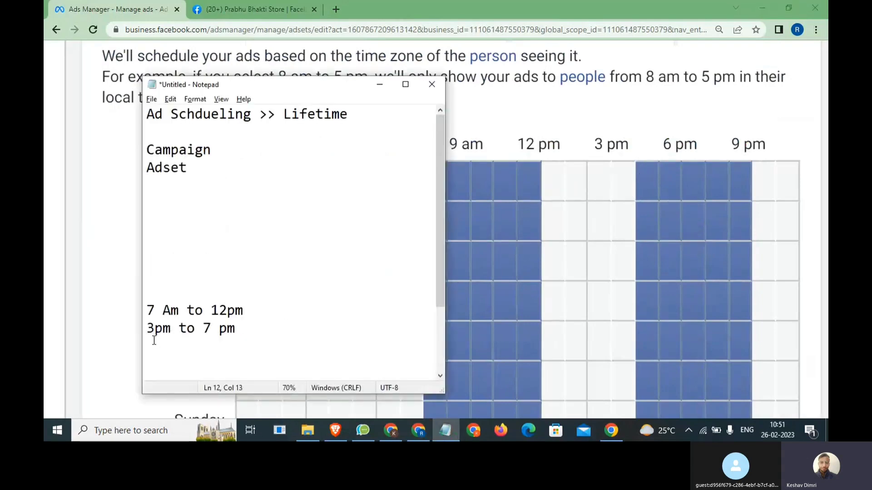
left_click_drag(155, 328, 147, 325)
type("5")
key("alt+Tab")
key("alt+Tab")
double_click(207, 328)
type("9")
key("alt+Tab")
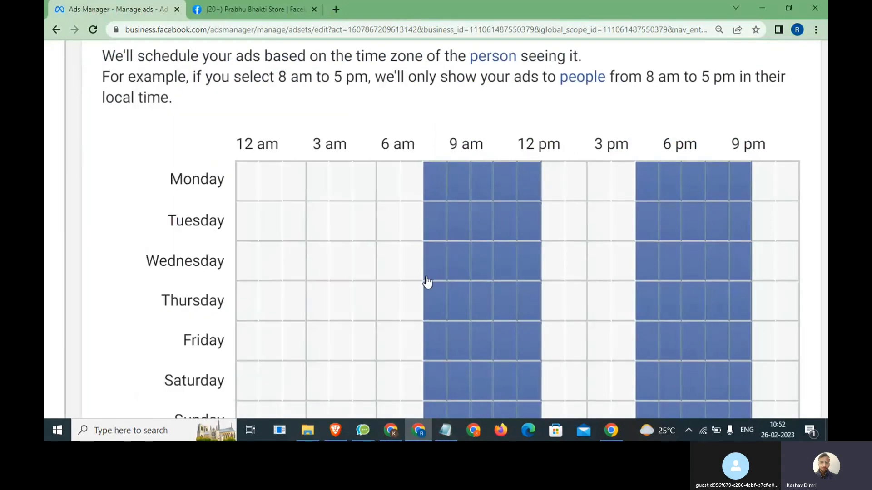
scroll(426, 285, "down", 5)
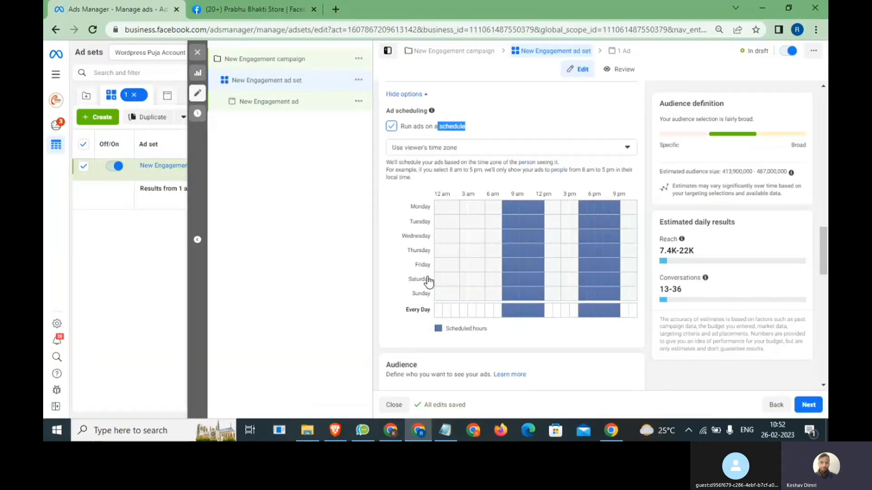
Switch to Notepad and highlight the "Adset" line and the "Ad Schdueling >> Lifetime" heading.
left_click(445, 430)
left_click(257, 151)
left_click_drag(236, 169, 150, 164)
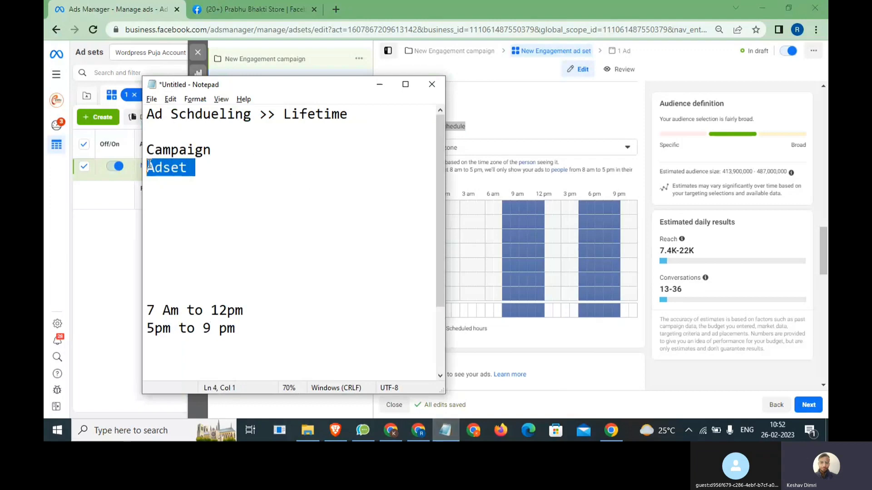
left_click_drag(390, 105, 195, 116)
right_click(197, 120)
left_click(168, 127)
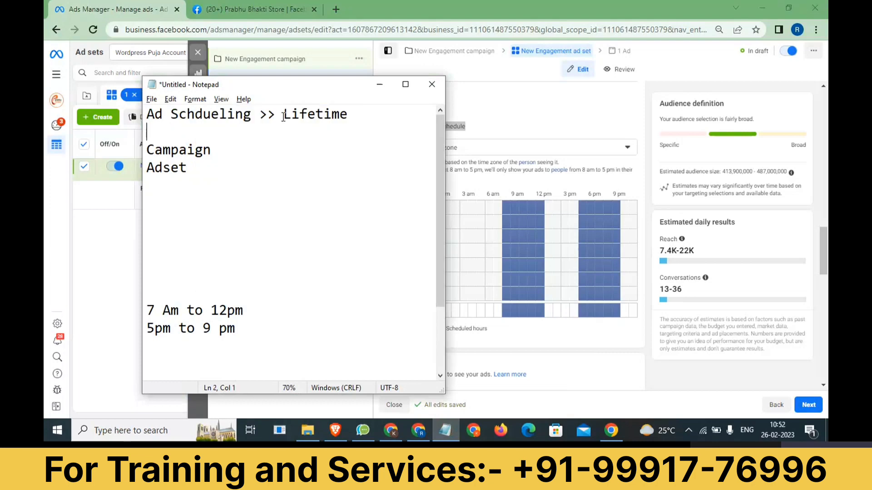
left_click_drag(386, 117, 125, 117)
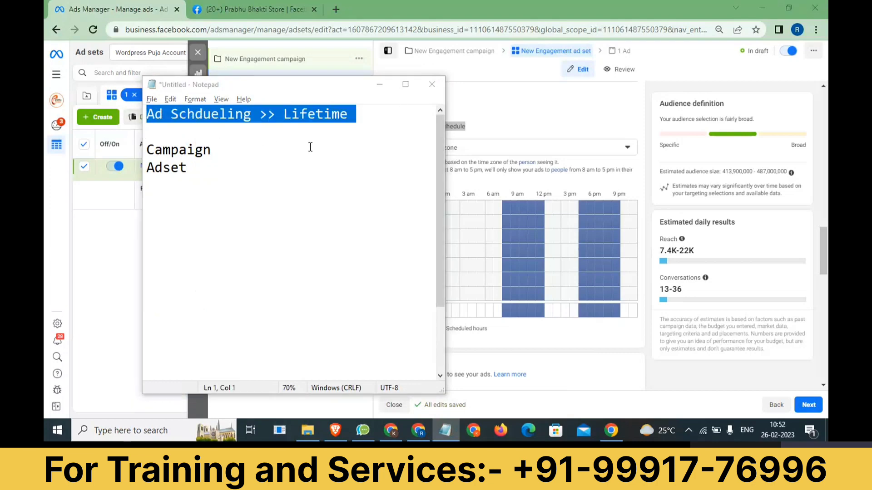
Switch to Ads Manager and examine the ad set's budget type options and the ad scheduling time zone options.
key("alt+Tab")
scroll(428, 179, "up", 5)
left_click(447, 122)
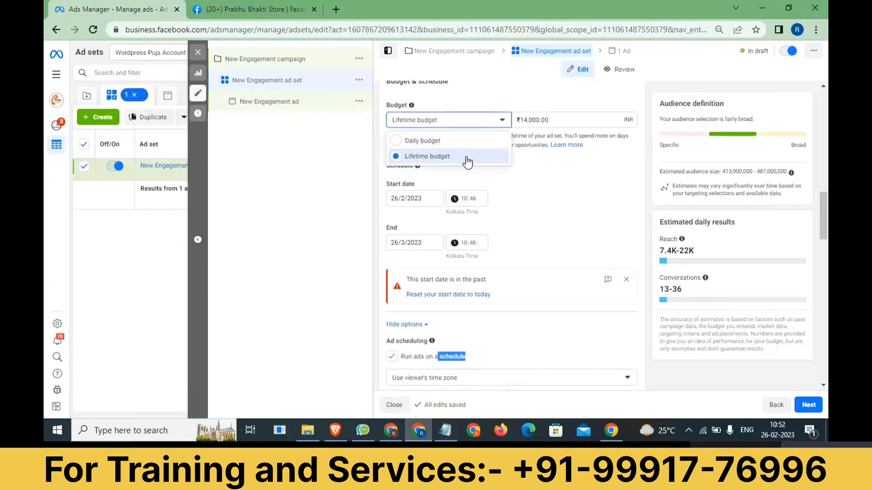
key("alt+Tab")
key("alt+Tab")
scroll(531, 195, "down", 4)
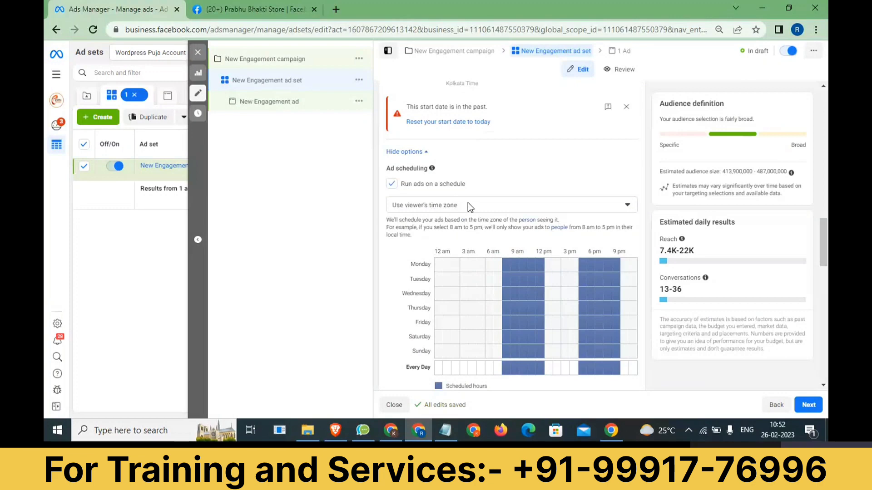
left_click(468, 205)
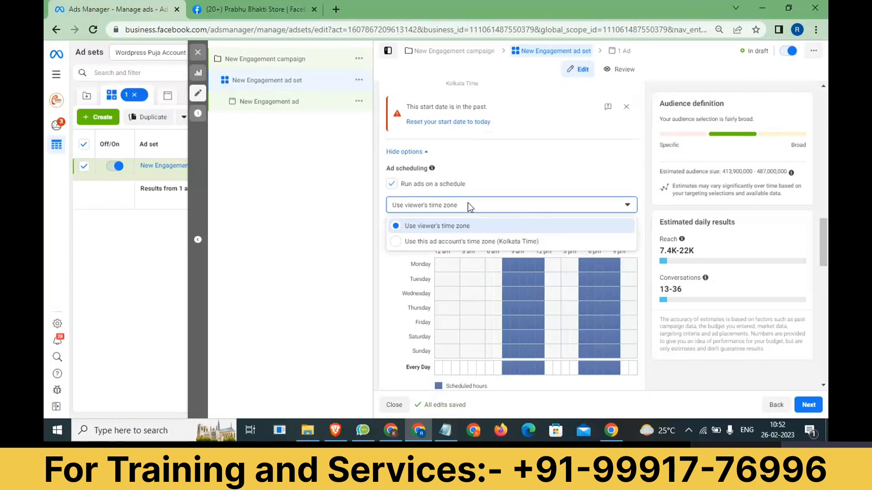
left_click(496, 205)
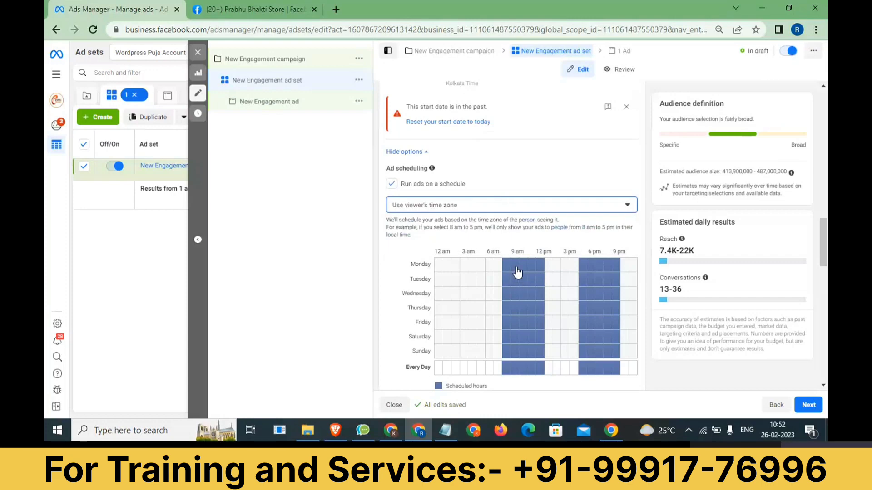
Switch to Notepad and highlight the two time ranges, one by one and together.
left_click(444, 431)
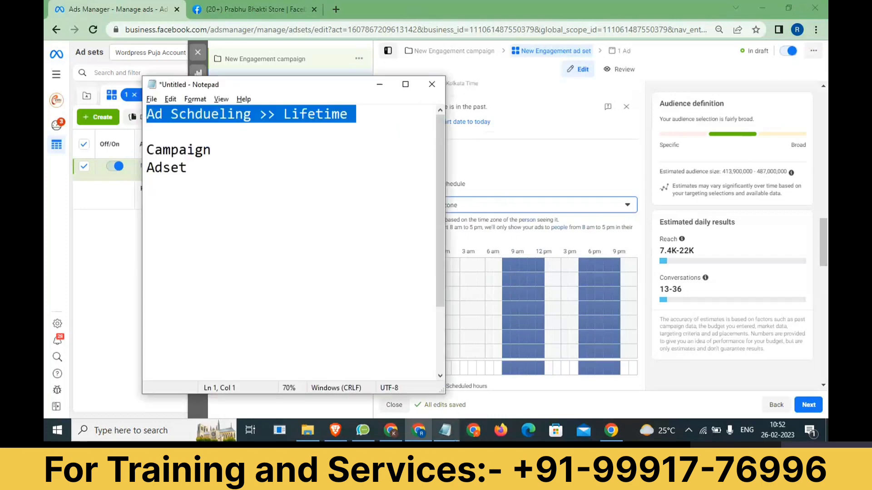
left_click(306, 345)
left_click_drag(237, 317, 147, 316)
left_click(249, 308)
left_click_drag(253, 328, 145, 328)
left_click(241, 331)
left_click_drag(241, 331, 146, 313)
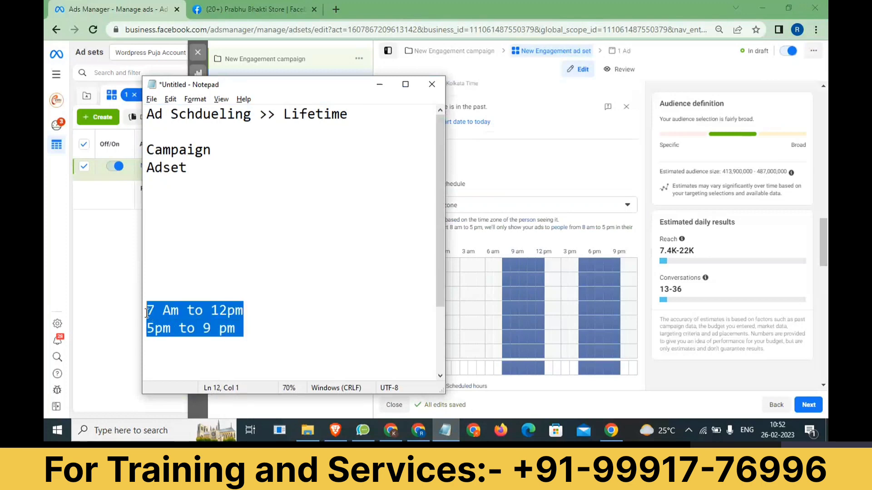
Add the note "ad account >> inida" several blank lines below the time ranges in Notepad.
left_click(265, 339)
key("Return")
key("Return")
key("Return")
key("Return")
key("Return")
key("Return")
key("Return")
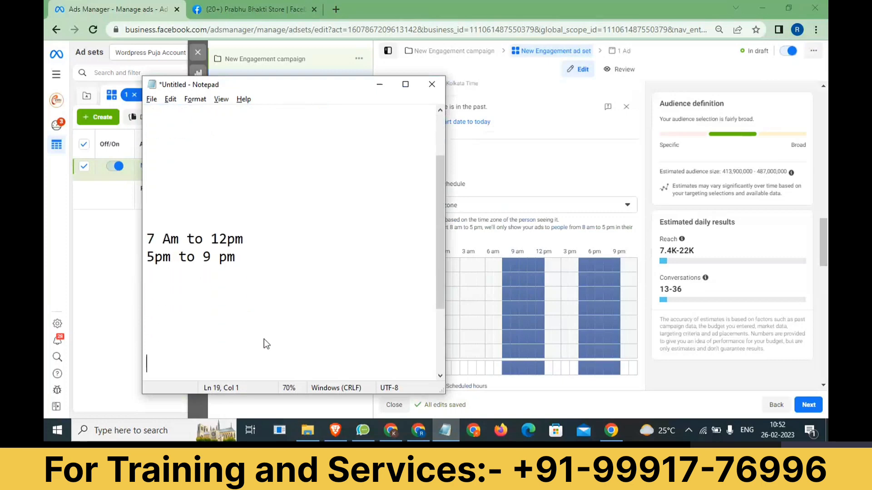
type("ad accou")
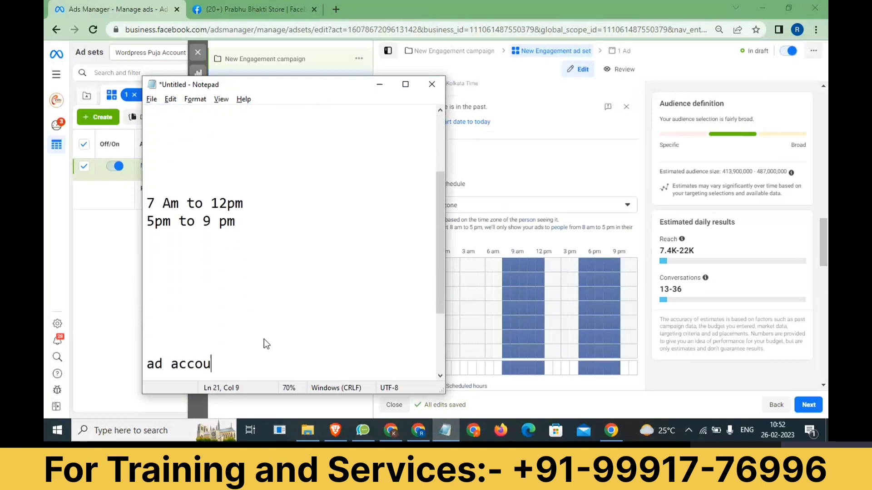
type("nt >> inida")
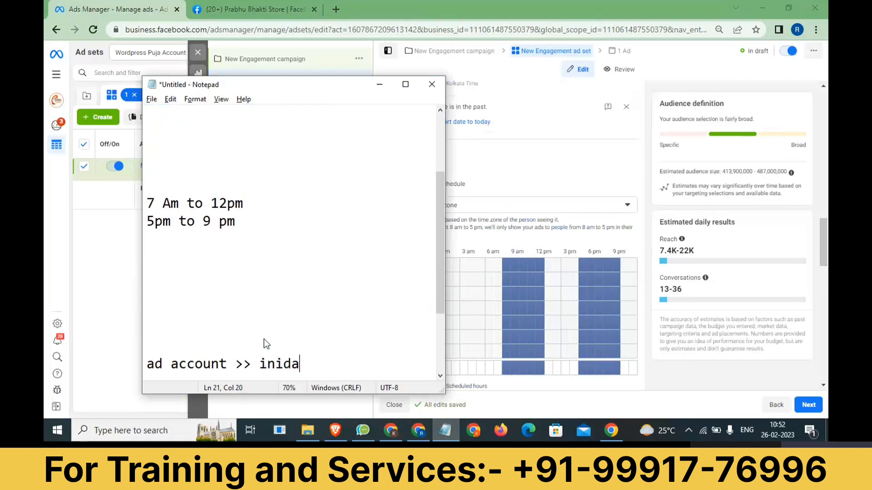
Correct the misspelled country in the ad account note so it reads "india".
key("BackSpace")
key("BackSpace")
key("BackSpace")
type("dia")
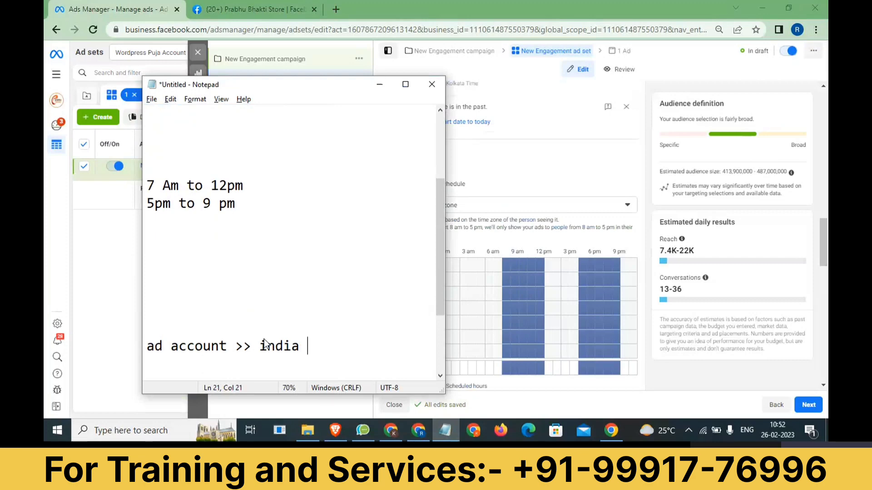
Add the note "view >> usa >> 7 pm" four lines below the ad account note.
key("Return")
key("Return")
key("Return")
key("Return")
type("view ")
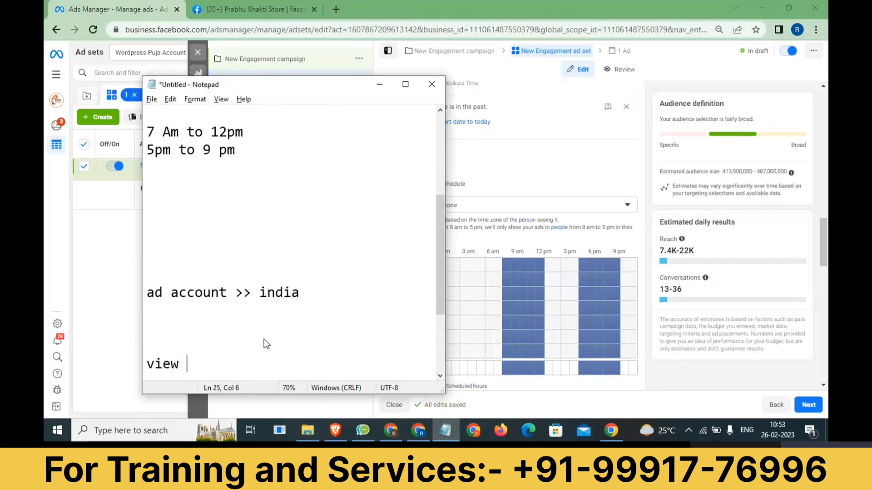
type(">> usa >>")
left_click_drag(180, 132, 155, 127)
left_click(286, 364)
type("7 am")
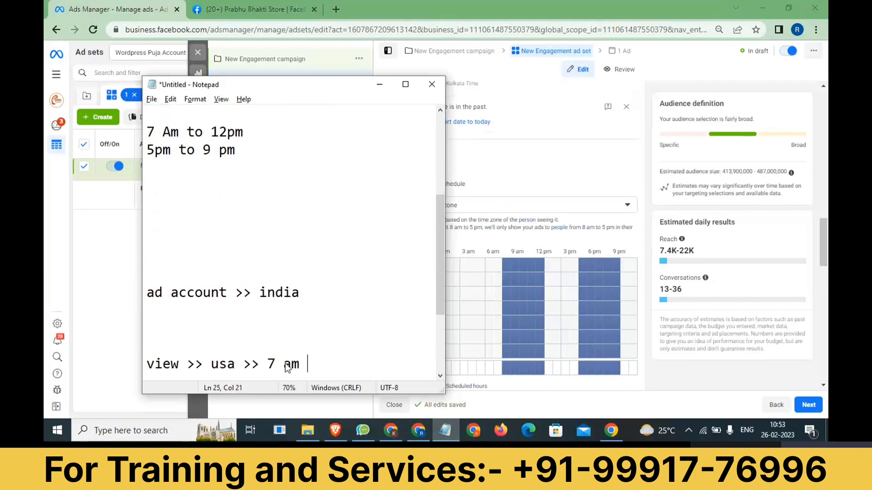
key("BackSpace")
key("BackSpace")
key("BackSpace")
type("pm")
Highlight the time ranges, the "ad account >> india" note and the "view >> usa >> 7 pm" note in turn to compare them.
left_click_drag(308, 293, 189, 292)
left_click(214, 310)
left_click_drag(245, 132, 148, 130)
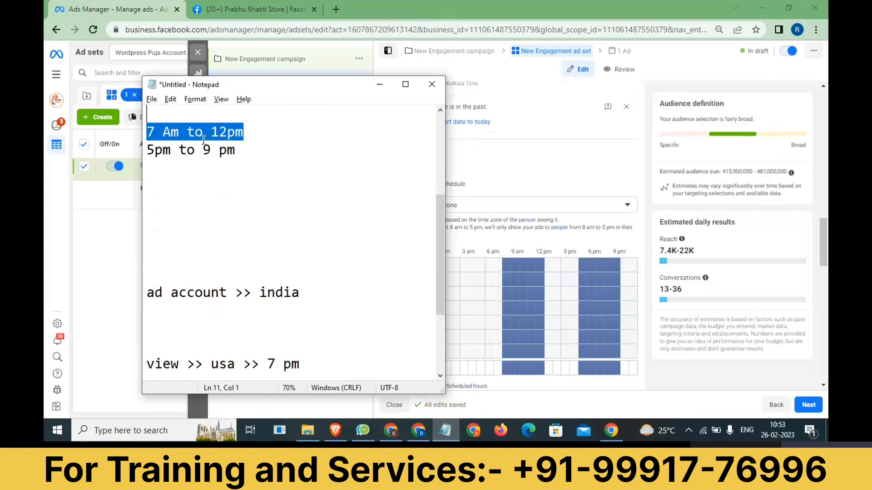
left_click_drag(245, 149, 143, 146)
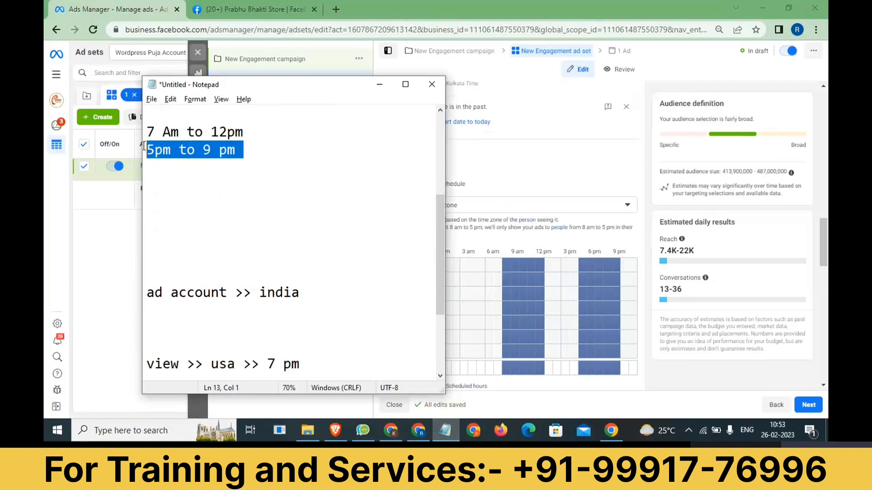
left_click_drag(308, 292, 137, 293)
left_click_drag(316, 295, 187, 293)
left_click_drag(272, 148, 195, 129)
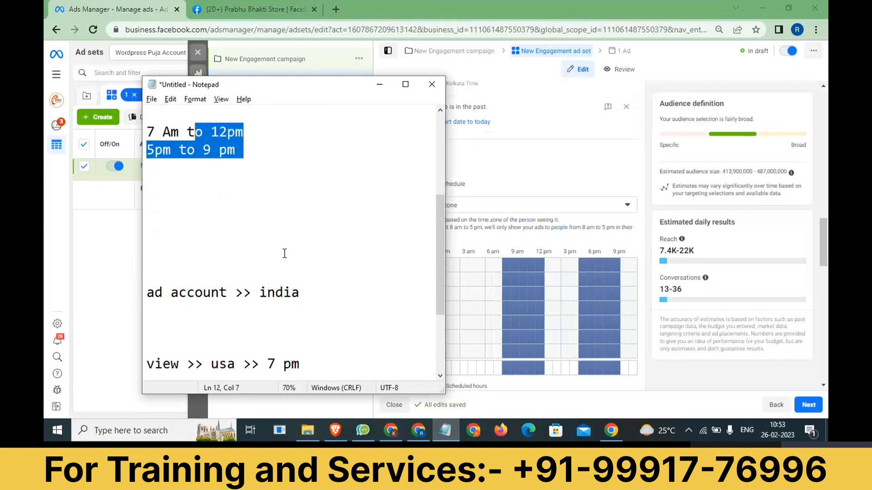
left_click_drag(146, 364, 309, 362)
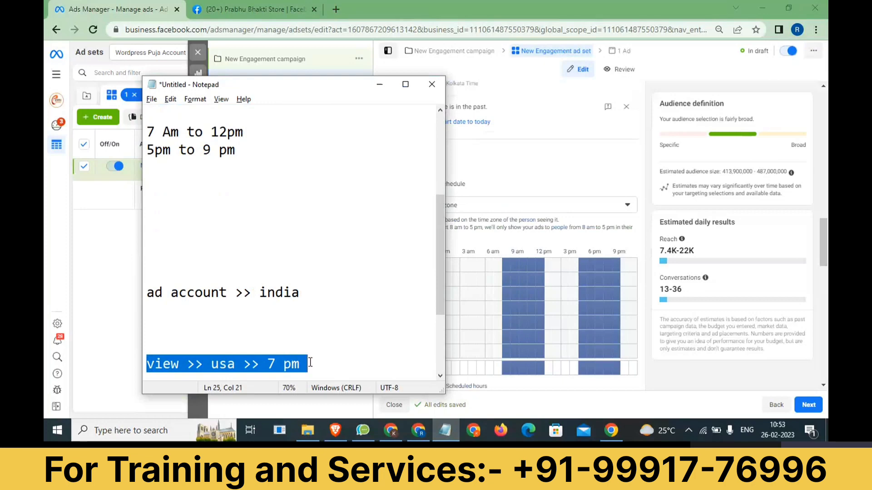
left_click(256, 133)
left_click_drag(256, 133, 136, 131)
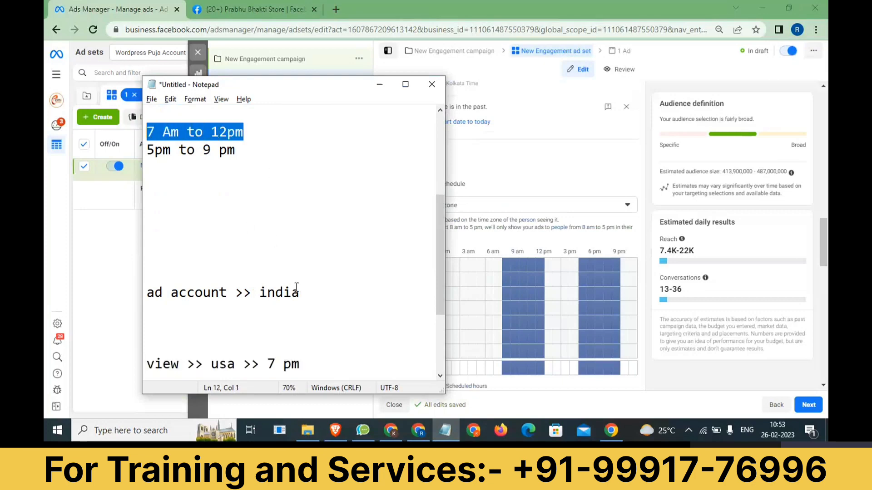
left_click_drag(331, 362, 243, 364)
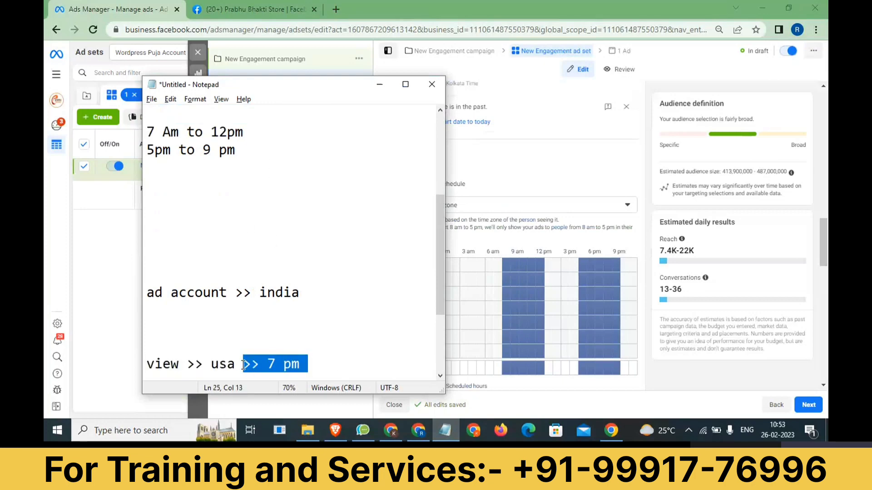
left_click(312, 364)
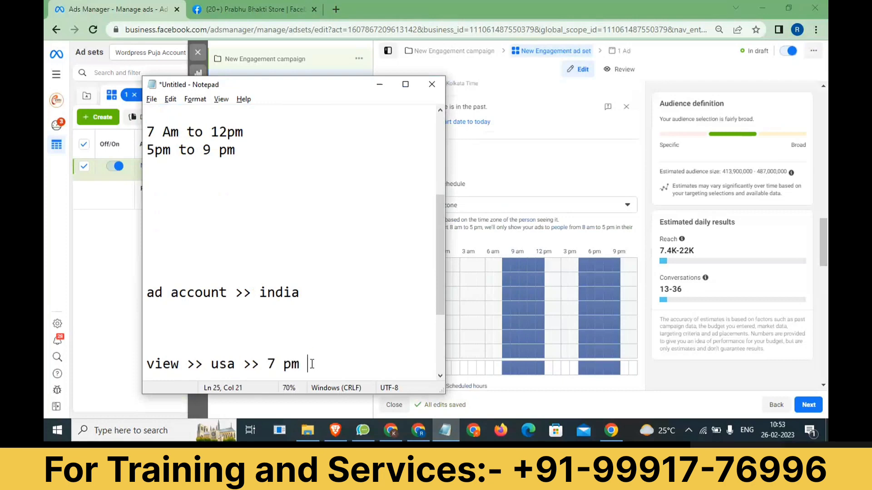
left_click(379, 84)
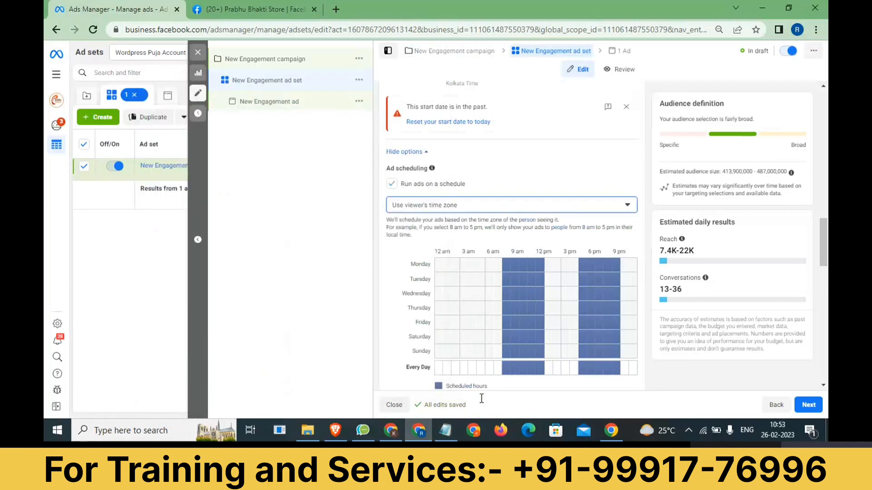
left_click(445, 430)
left_click_drag(244, 152, 162, 137)
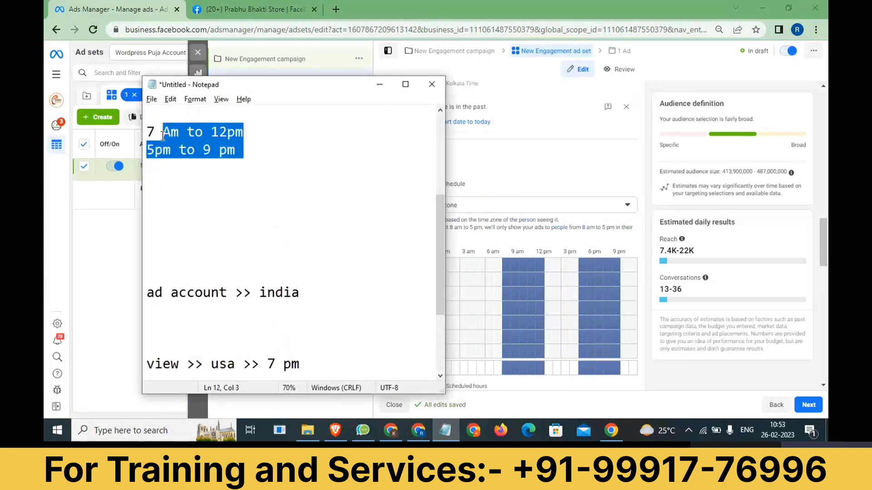
Switch to Ads Manager and set ad scheduling to use this ad account's time zone (Kolkata Time).
left_click(381, 90)
left_click(471, 204)
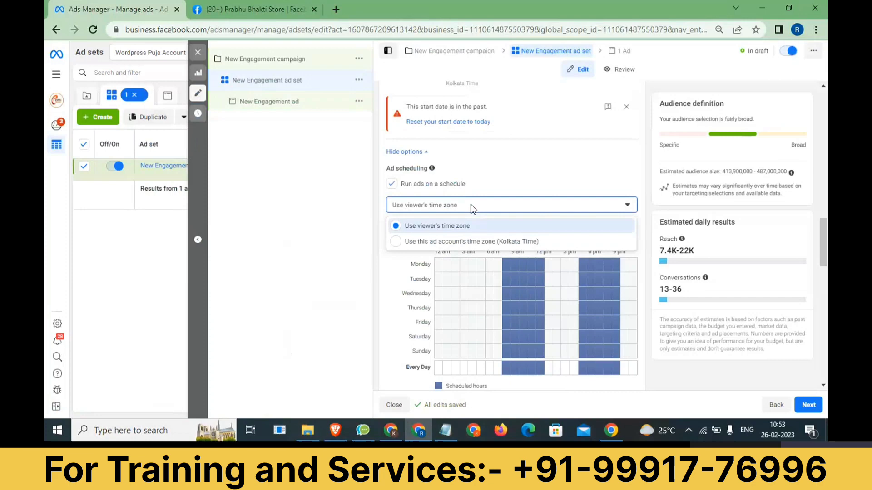
left_click(459, 242)
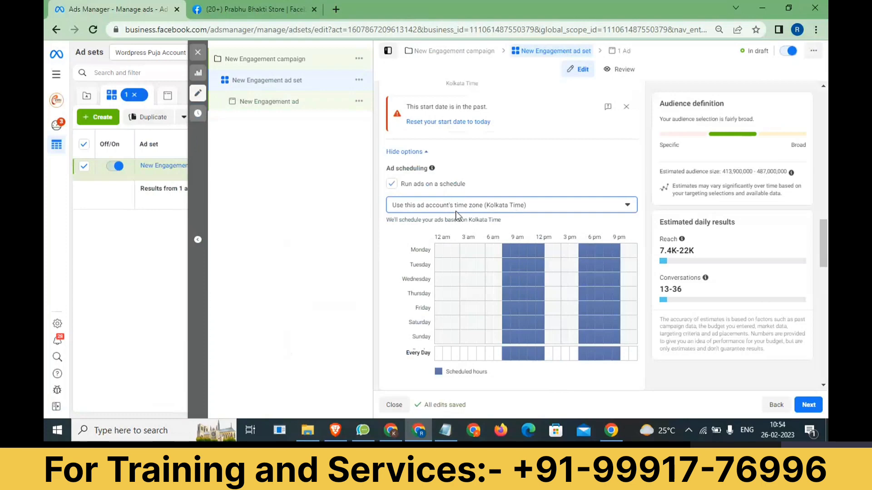
Switch to Notepad and add the note "Ad account >> India" a few blank lines below the two time ranges.
left_click(445, 430)
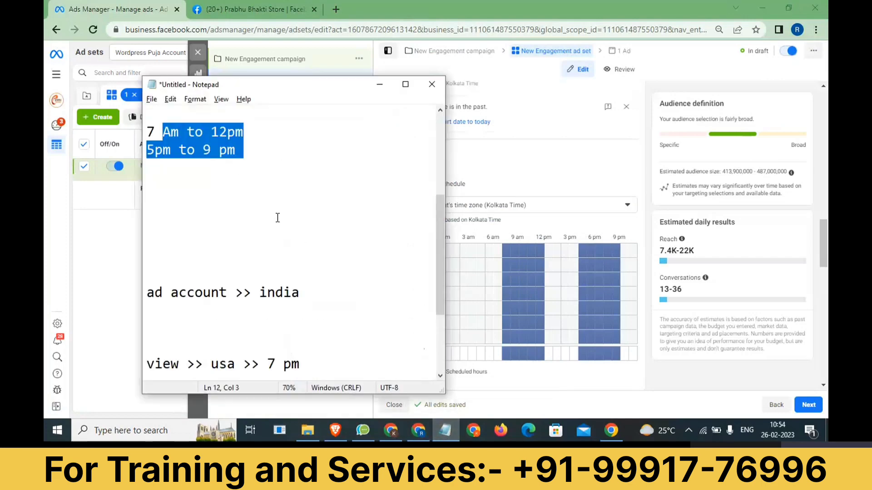
left_click_drag(243, 152, 148, 132)
left_click(257, 159)
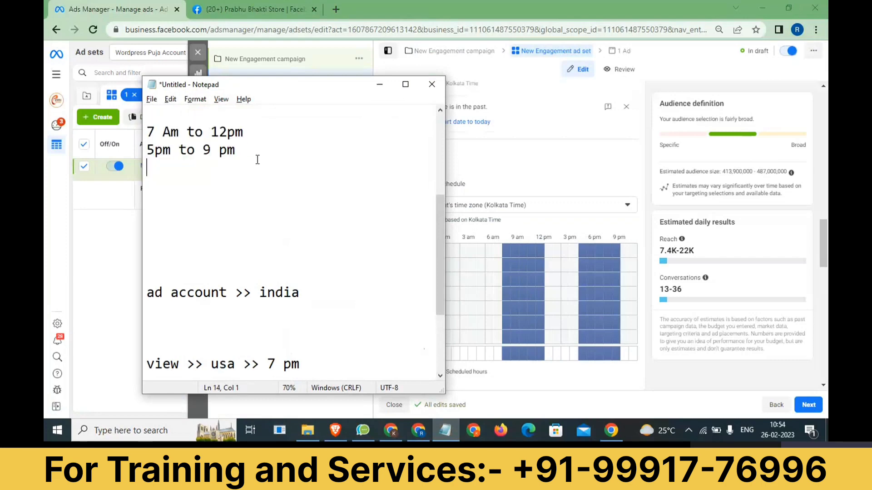
key("Return")
key("Return")
key("Return")
type("A")
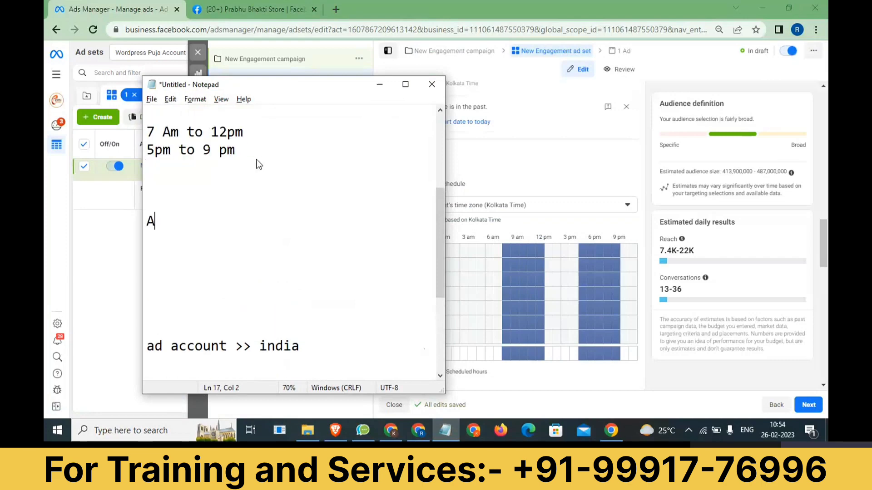
type("d account ")
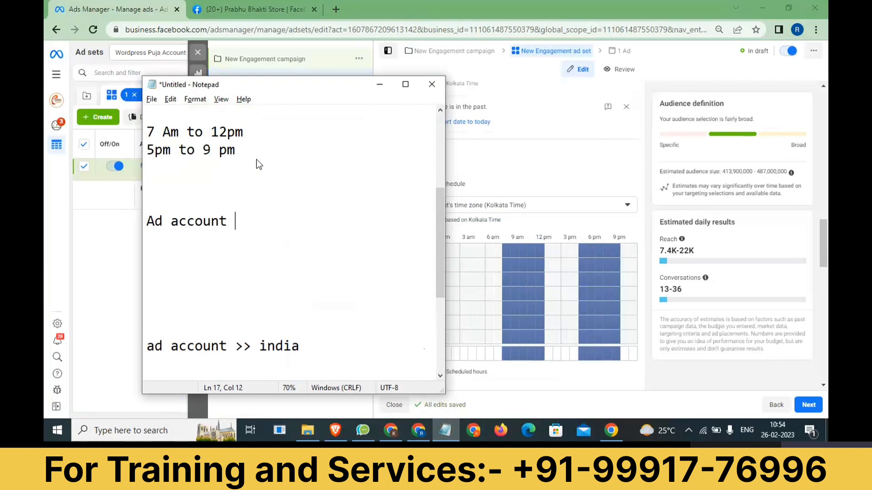
type(">> India")
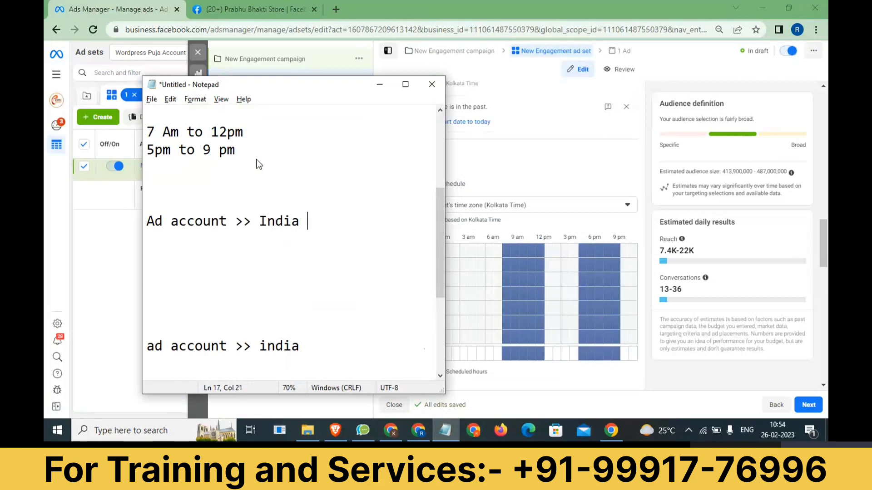
Add the line "7 Am >> USa 7Pm" two lines below the "Ad account >> India" note.
key("Return")
key("Return")
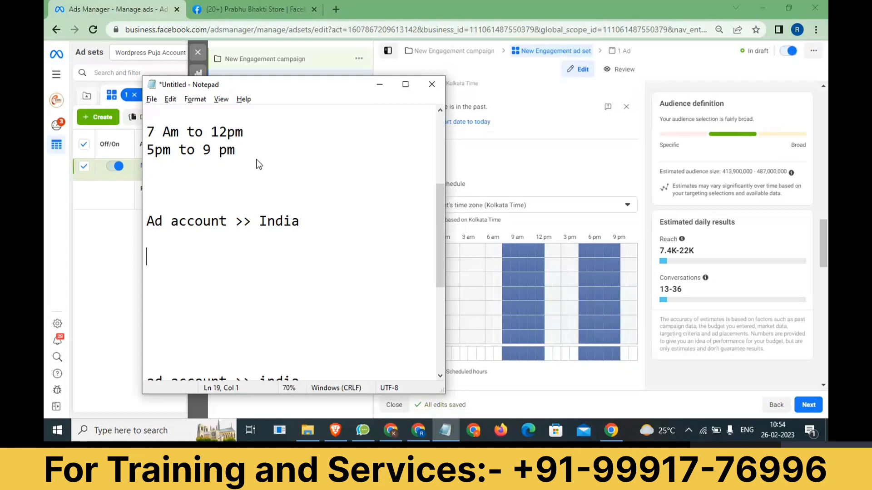
type("6 A")
key("BackSpace")
key("BackSpace")
key("BackSpace")
type("7 Am >> USa 7")
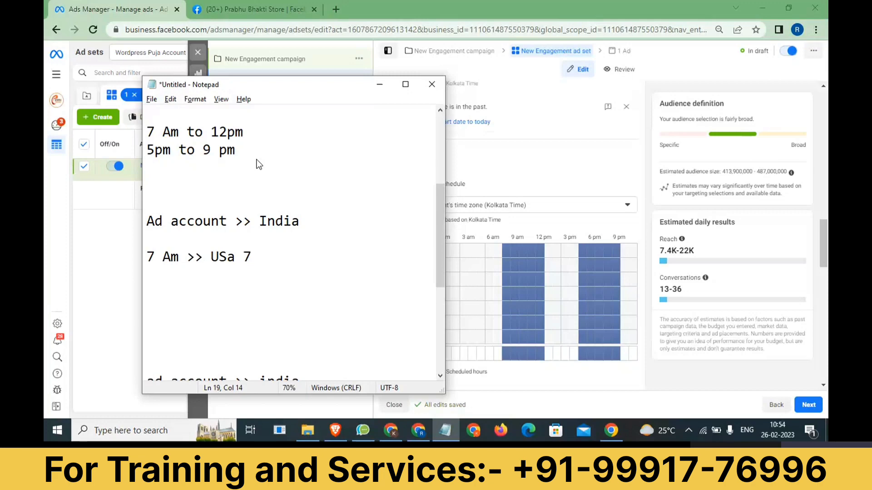
type("Pm")
Move "USa 7Pm" two lines below "7 Am >>" and extend it to read "USa 7Pm to 12am".
key("Return")
left_click(218, 253)
left_click(216, 253)
key("Return")
key("Return")
key("ctrl+Right")
key("ctrl+Right")
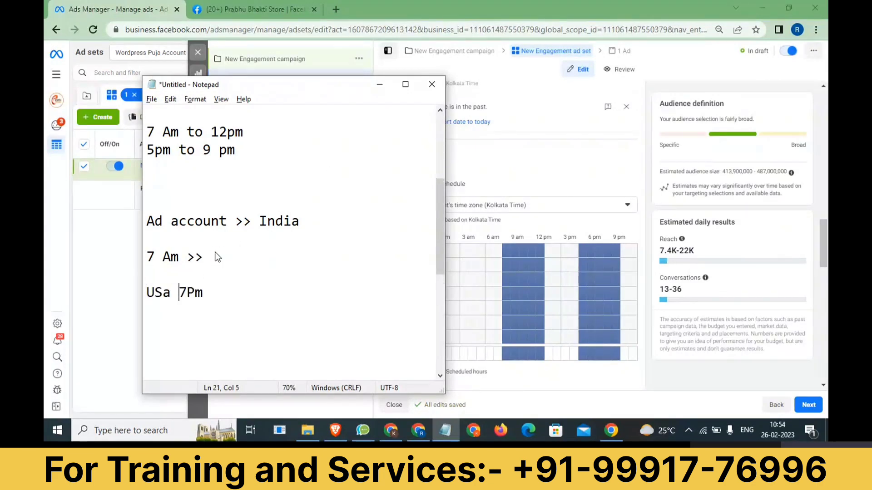
type("to 12am")
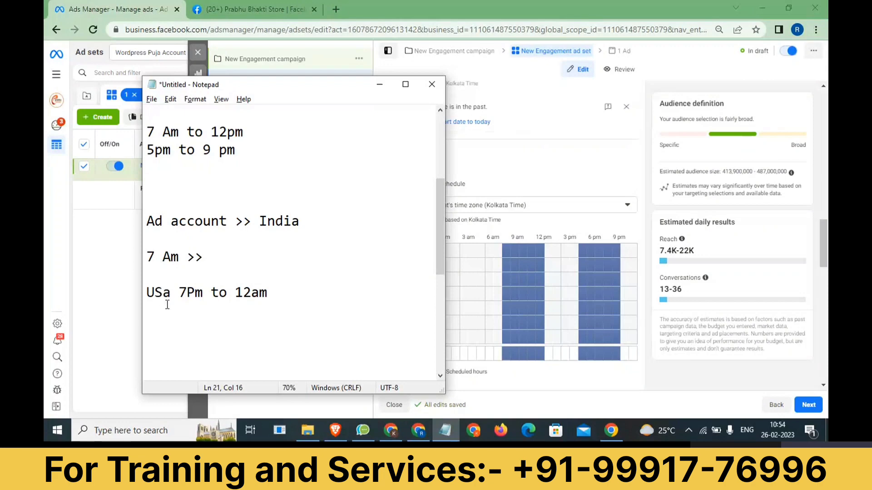
Highlight the USA hours and the first time range, and switch to Ads Manager to view the ad scheduling time zone options.
left_click_drag(171, 293, 272, 295)
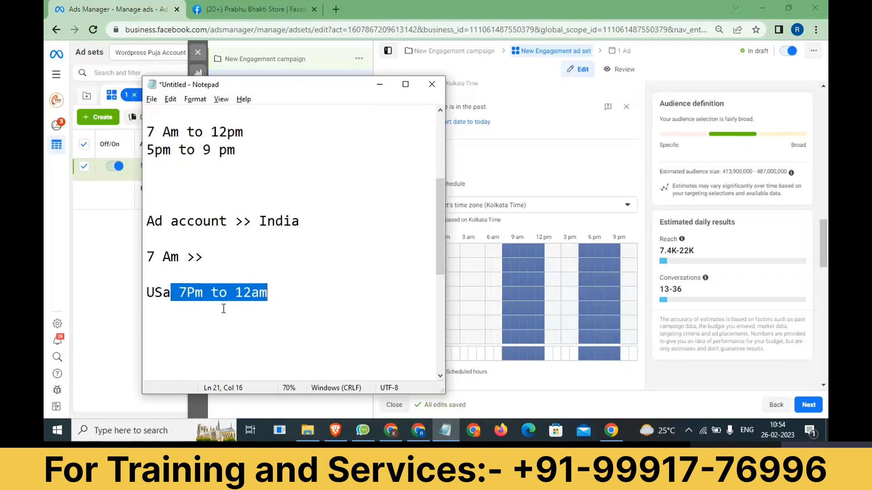
left_click_drag(251, 133, 162, 133)
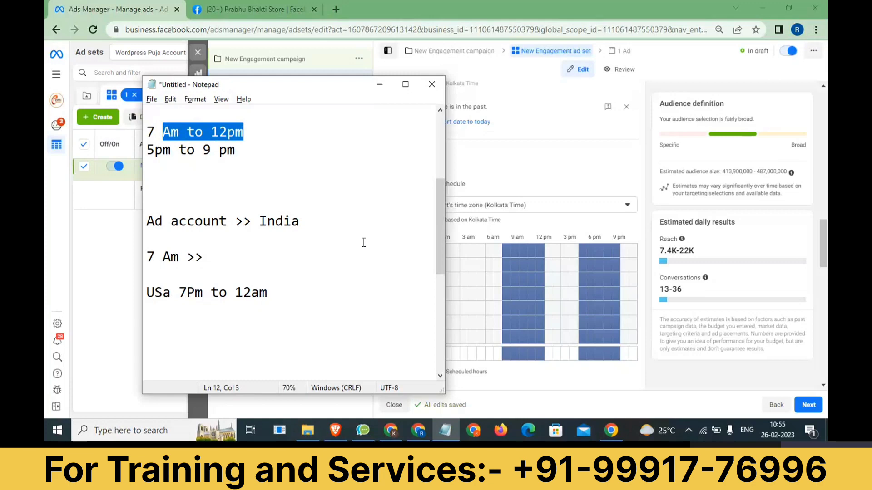
left_click(508, 203)
left_click(511, 199)
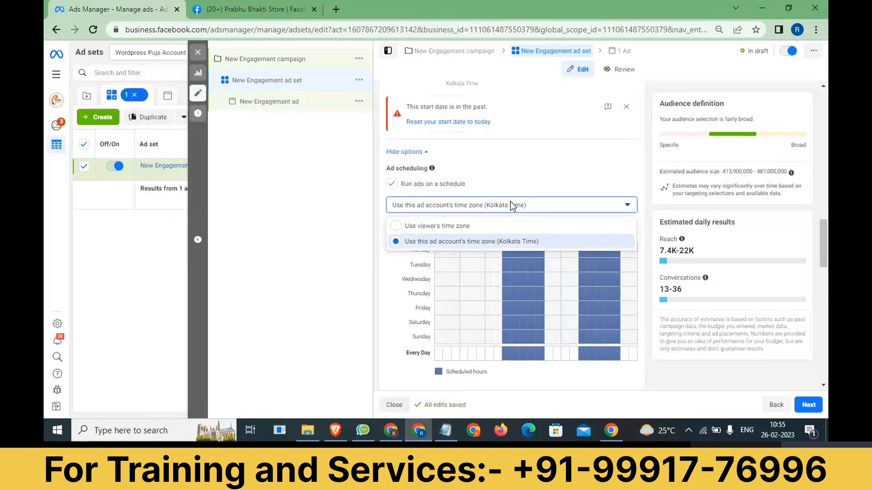
Switch to Notepad and highlight the "7 Am to 12pm" and "5pm to 9 pm" ranges, separately and together.
left_click(442, 431)
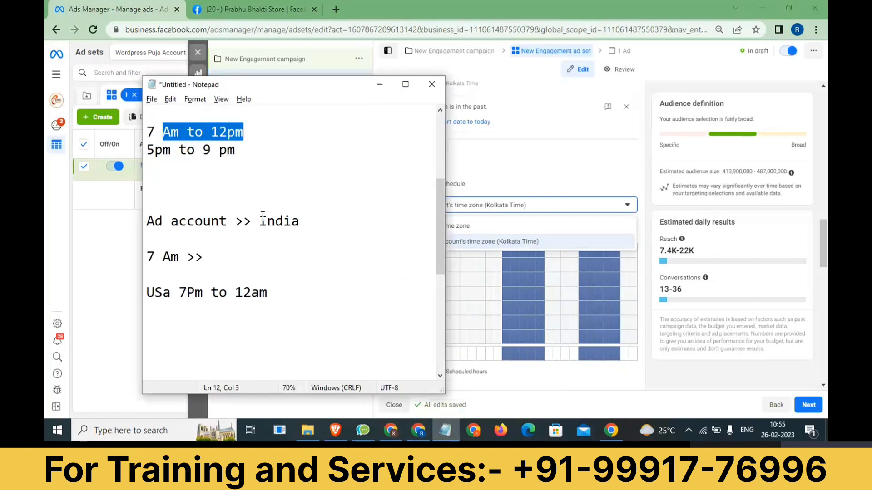
left_click_drag(244, 151, 147, 132)
left_click_drag(245, 132, 145, 136)
left_click_drag(210, 132, 146, 150)
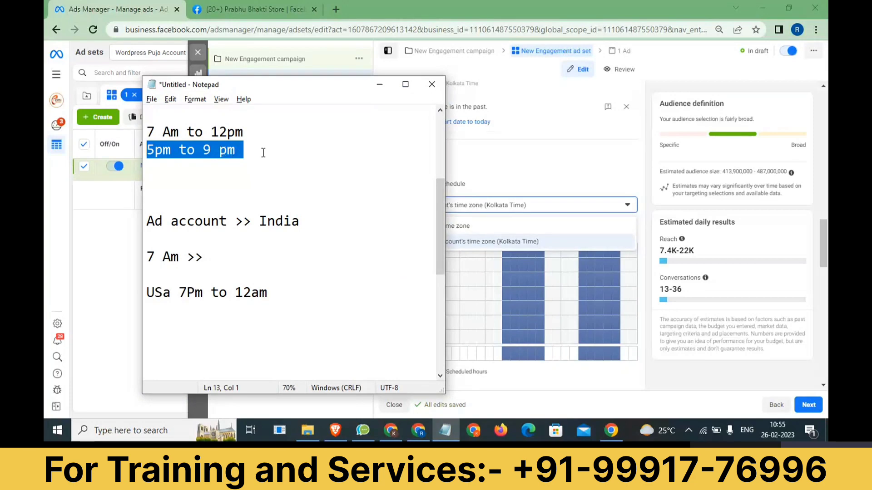
left_click_drag(262, 152, 146, 129)
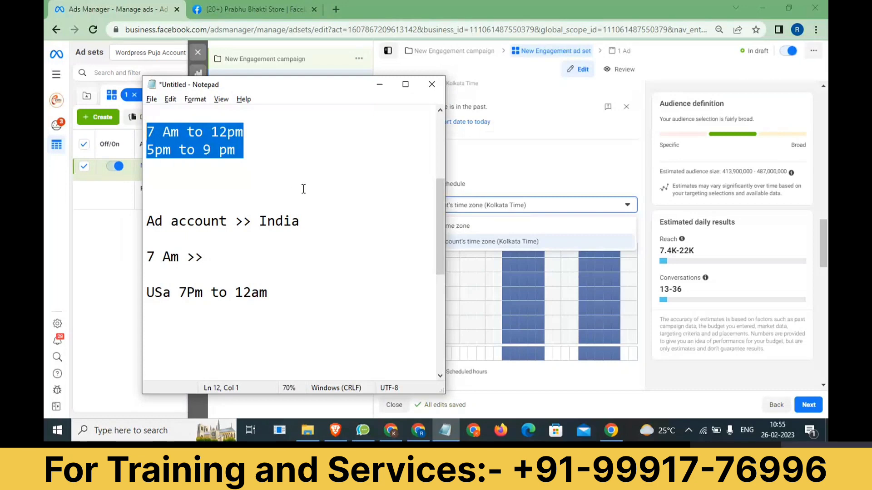
Switch to Ads Manager and examine the viewer and ad account time zone options, checking them against the Notepad time ranges.
key("alt+Tab")
left_click(507, 205)
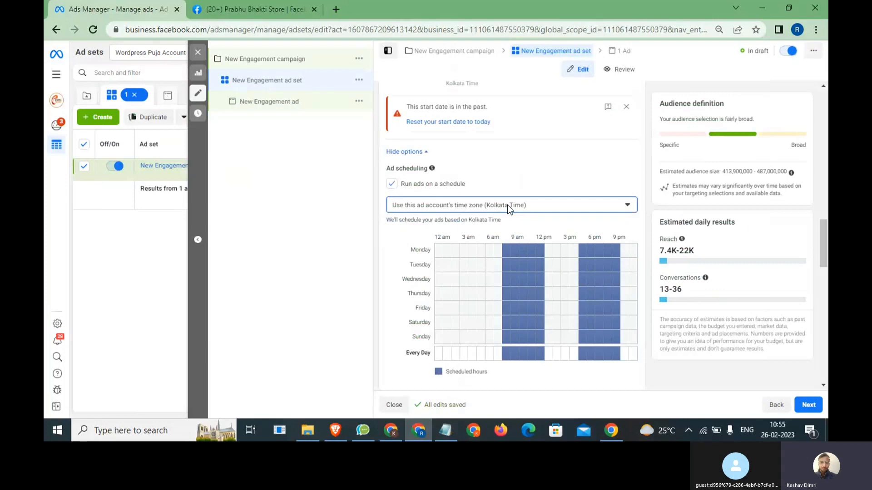
key("alt+Tab")
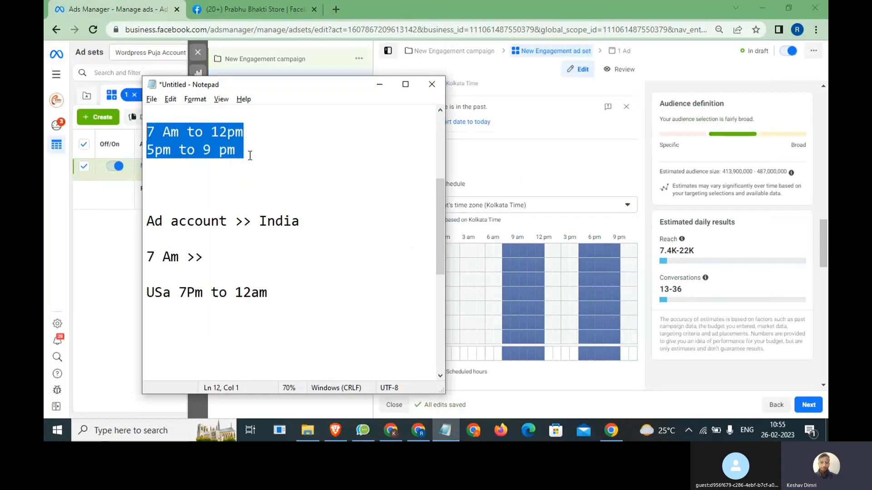
key("alt+Tab")
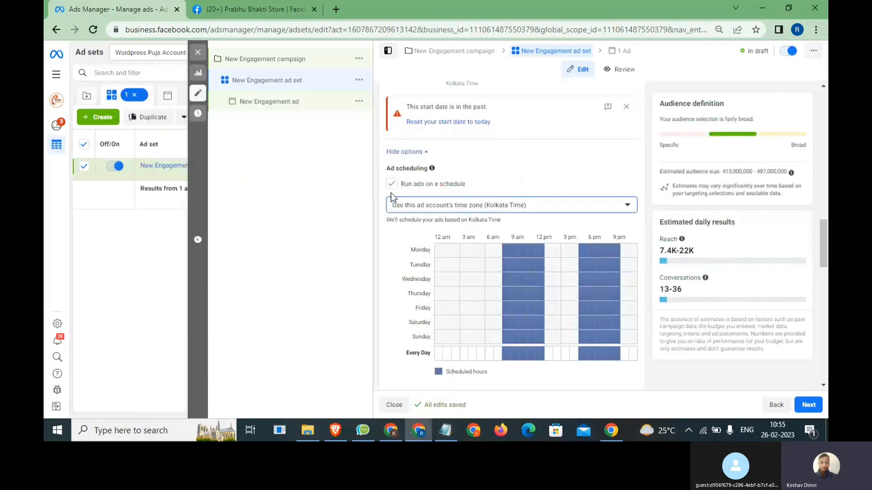
left_click(438, 203)
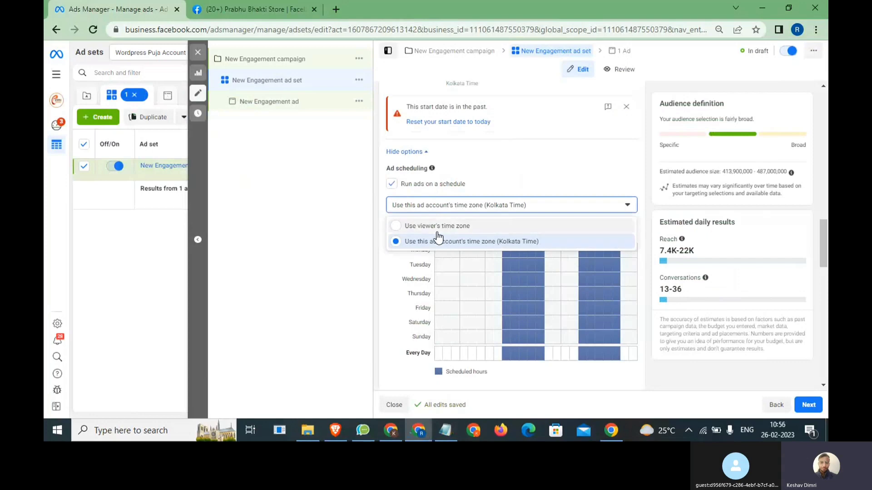
Switch to Notepad and add the line "7 am to 12am" below "Ad account >> India", leaving two blank lines between them.
key("alt+Tab")
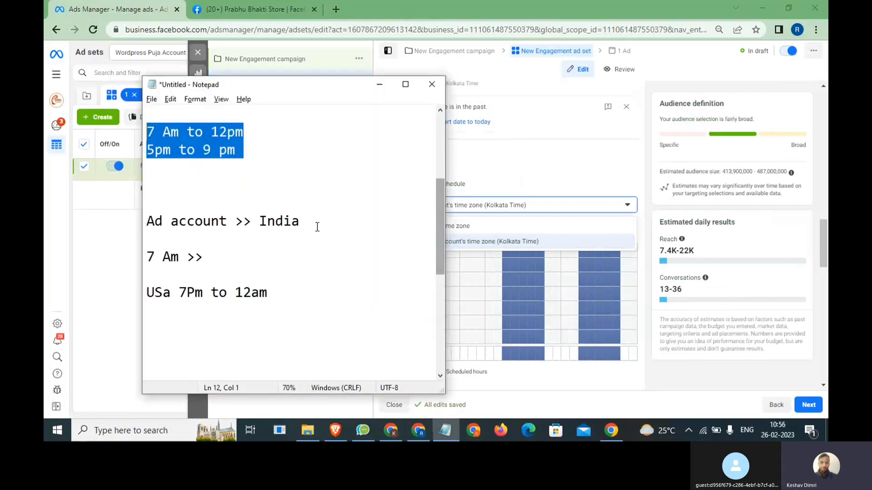
left_click(330, 222)
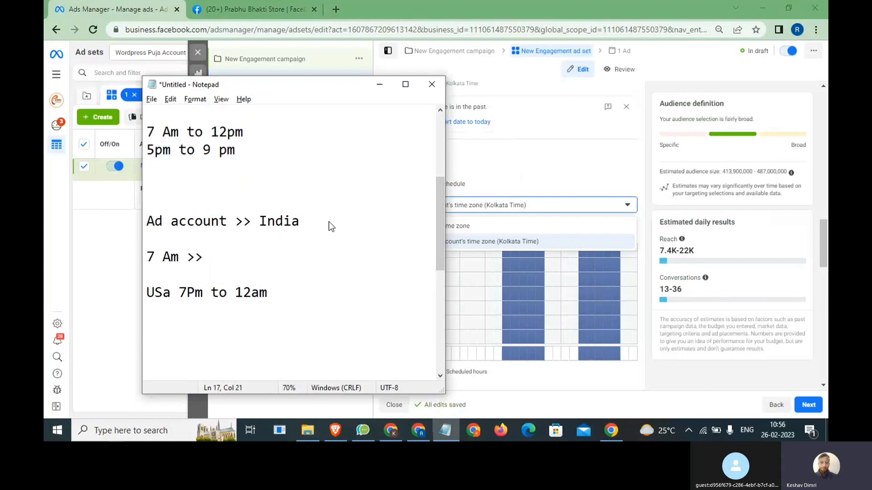
key("Return")
key("Return")
key("Return")
type("am to")
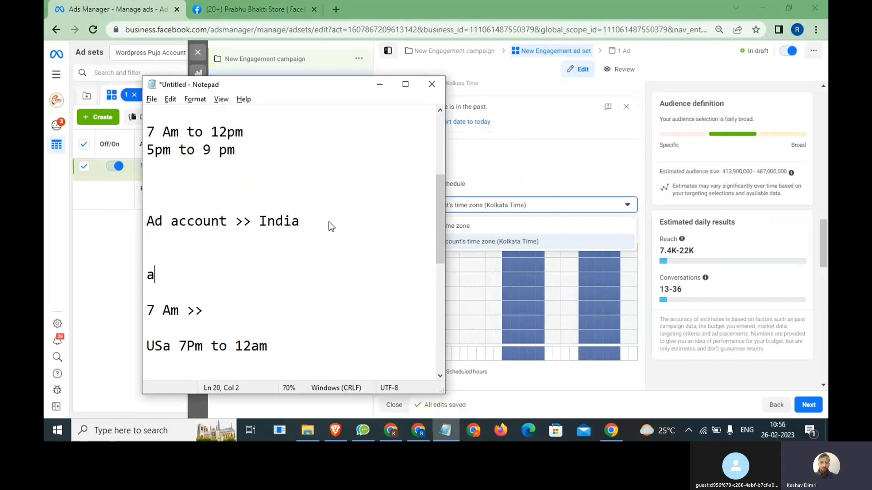
key("ctrl+Left")
key("ctrl+Left")
type("7")
key("End")
type("12am")
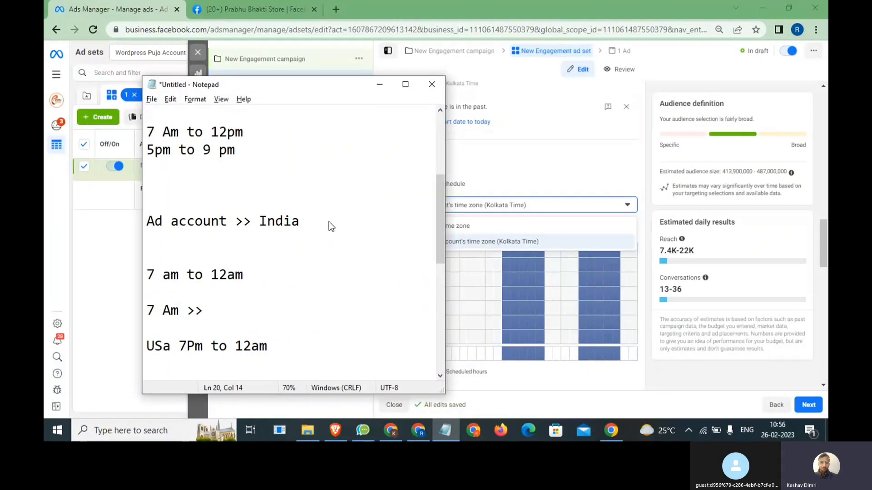
Add the line "Ad acc time >> india" below "7 am to 12am", leaving three blank lines between them.
key("Return")
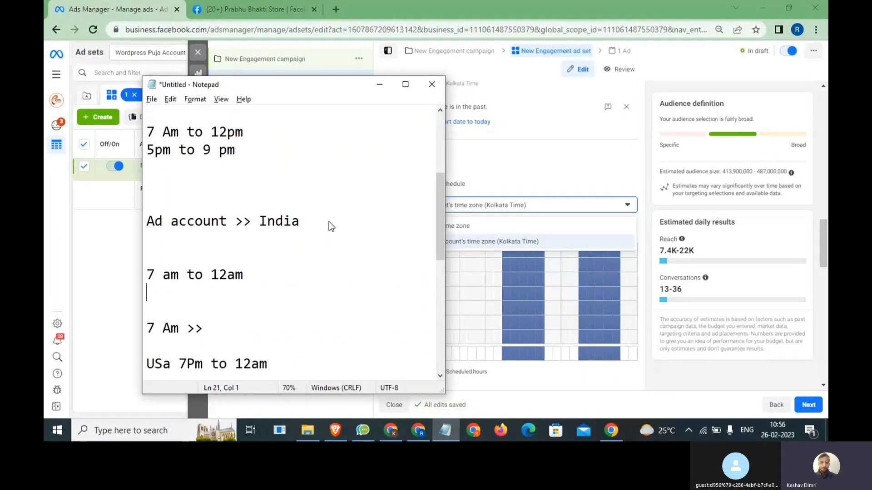
key("Return")
key("Return")
key("Return")
type("A")
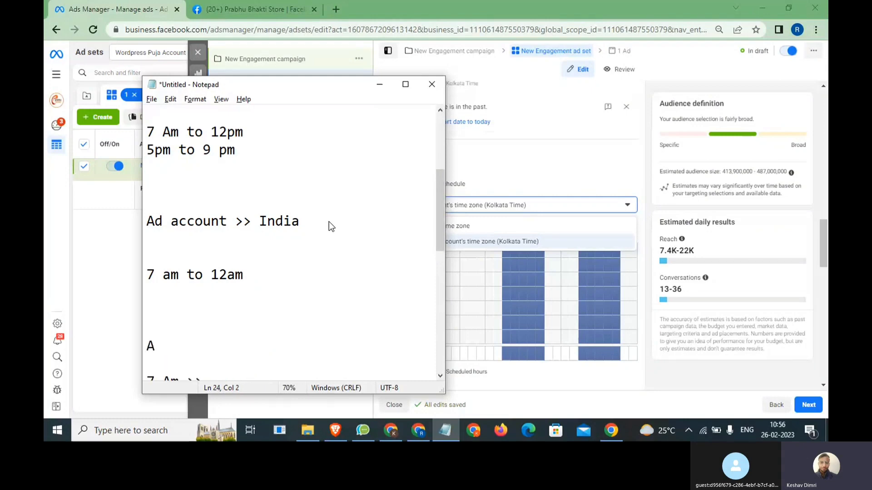
type("d acc time >> india")
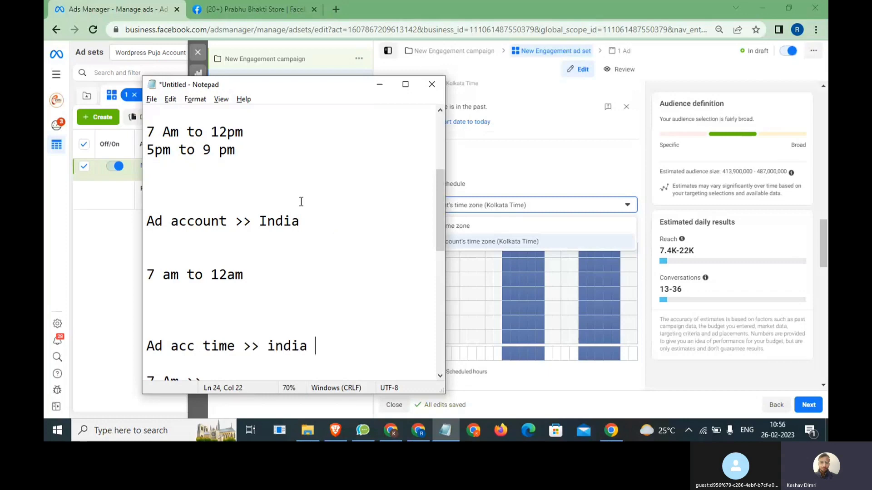
Copy the "7 Am to 12pm" range and paste it below "Ad acc time >> india" with two blank lines between.
left_click_drag(259, 132, 146, 131)
key("ctrl+c")
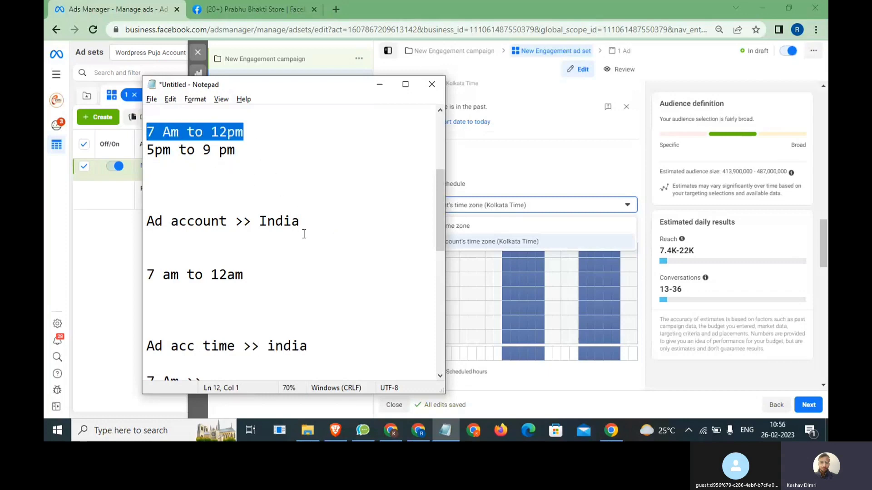
left_click(343, 357)
key("Return")
key("Return")
key("Return")
key("Return")
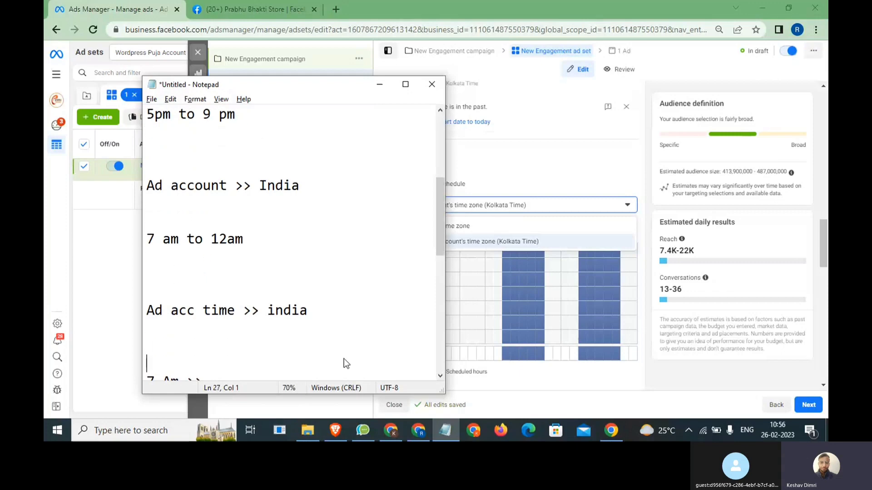
key("Up")
key("Up")
key("ctrl+v")
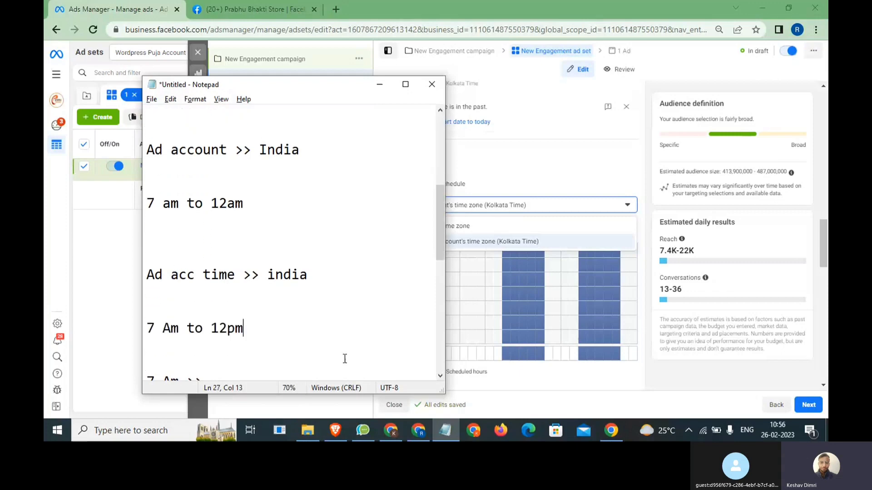
Edit the pasted time range under "Ad acc time >> india" to read "7 pm to 12Am".
key("ctrl+Left")
key("ctrl+Left")
key("Left")
key("Left")
key("BackSpace")
type("p")
key("ctrl+Right")
key("ctrl+Right")
key("ctrl+Right")
key("Left")
key("BackSpace")
type("A")
Highlight the ad account time note with its range, the original "7 Am to 12pm" line, and the "7 pm to 12Am" line.
left_click(242, 312)
left_click_drag(279, 329, 142, 279)
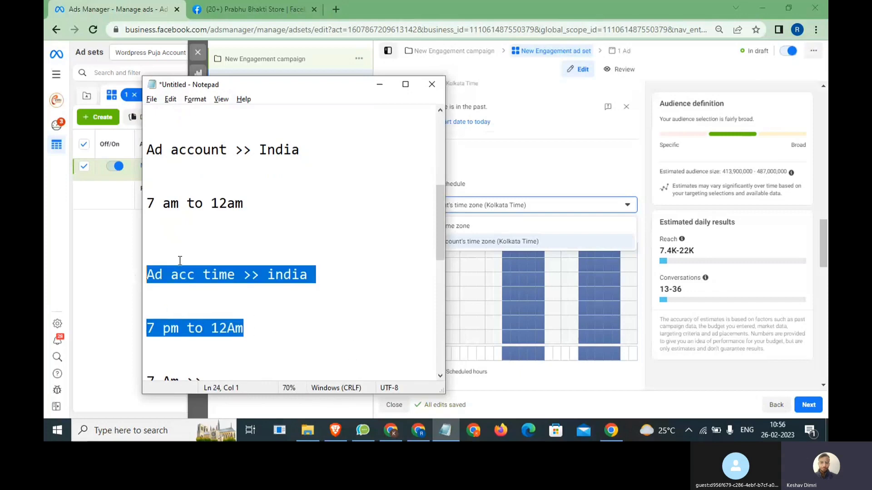
scroll(205, 250, "up", 1)
scroll(205, 250, "up", 1)
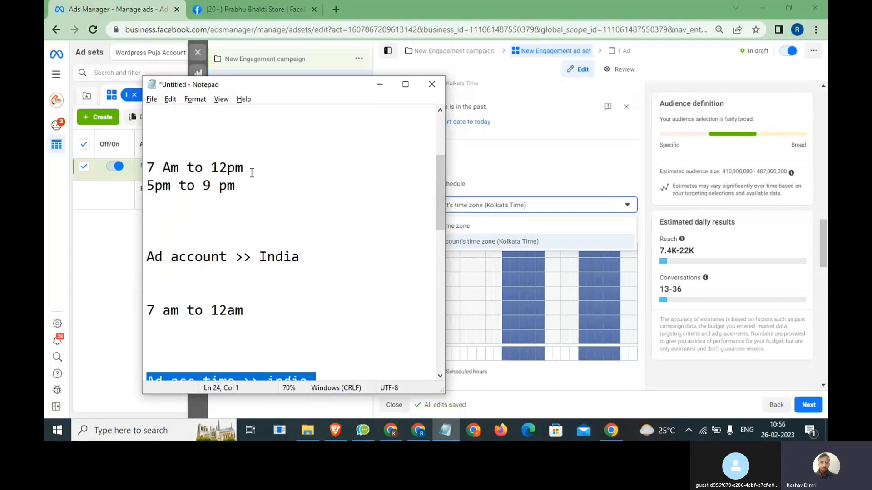
left_click_drag(250, 169, 145, 165)
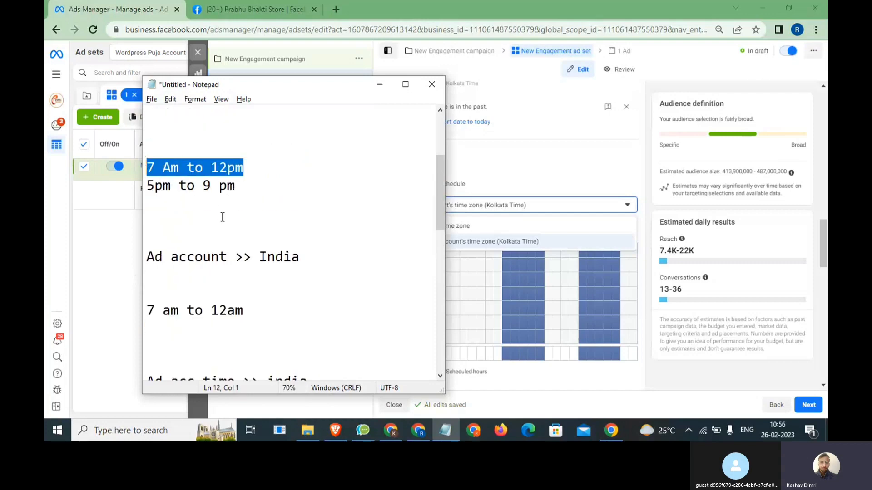
scroll(227, 227, "down", 2)
left_click_drag(146, 328, 246, 329)
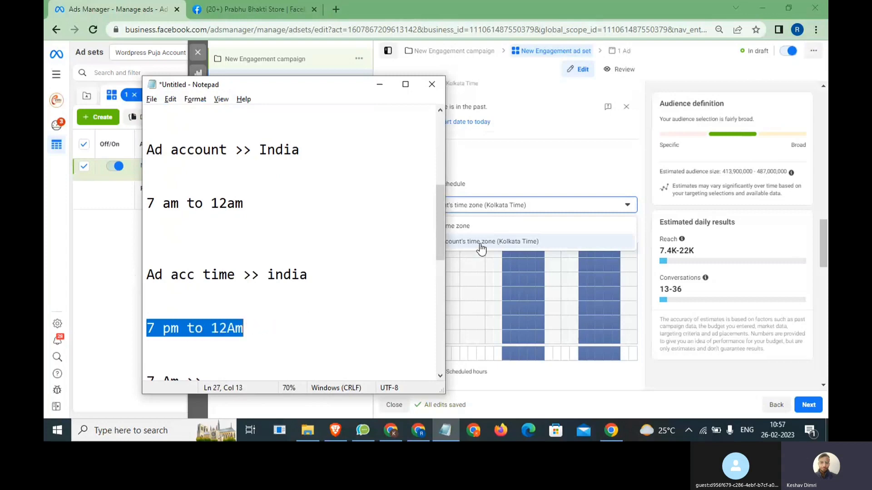
Switch to Ads Manager and set the ad scheduling to use the viewer's time zone.
left_click(499, 202)
left_click(500, 202)
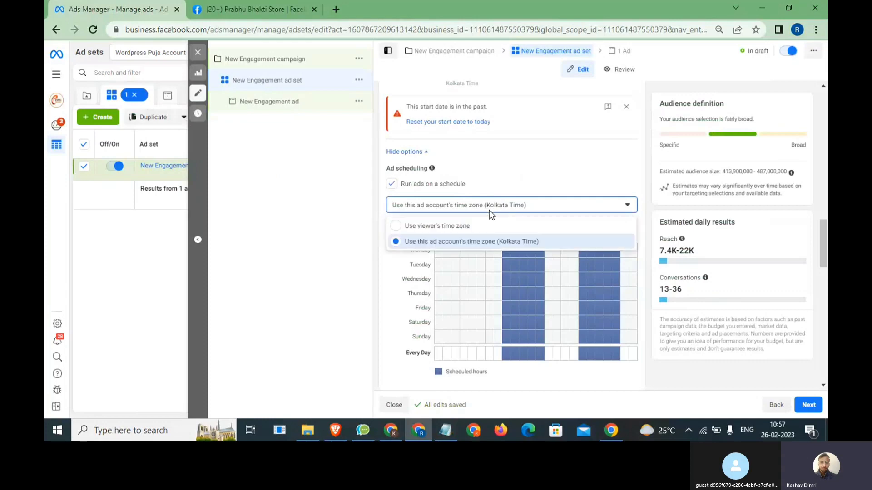
left_click(426, 226)
Compare the "7 Am to 12pm" note in Notepad with the ad schedule, and highlight the "Campaign" and "Adset" lines.
key("alt+Tab")
scroll(267, 256, "up", 2)
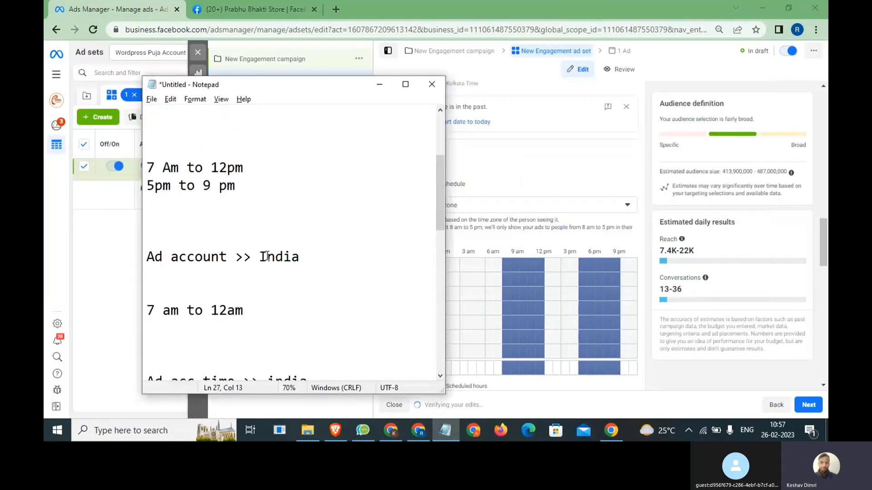
left_click_drag(257, 169, 144, 166)
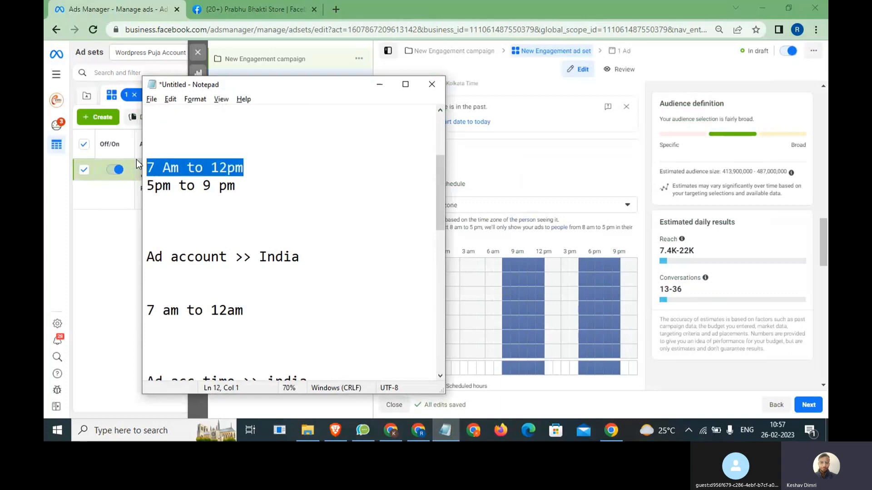
left_click_drag(162, 168, 264, 160)
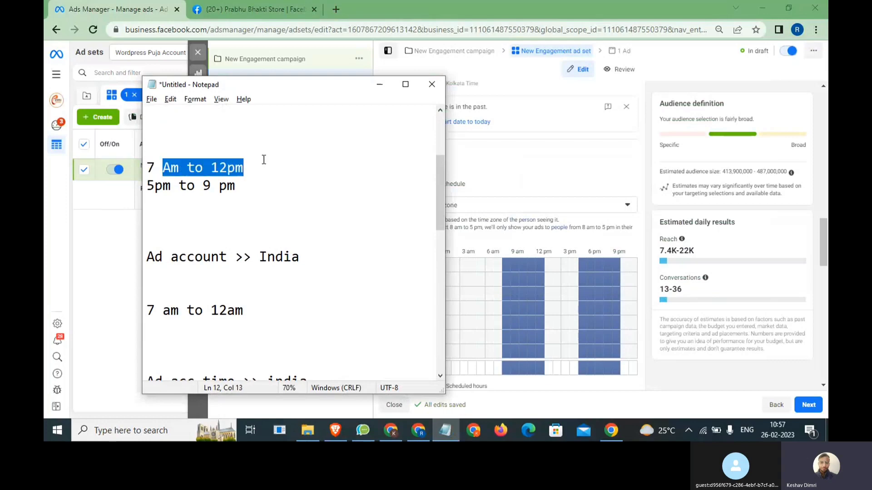
left_click(380, 84)
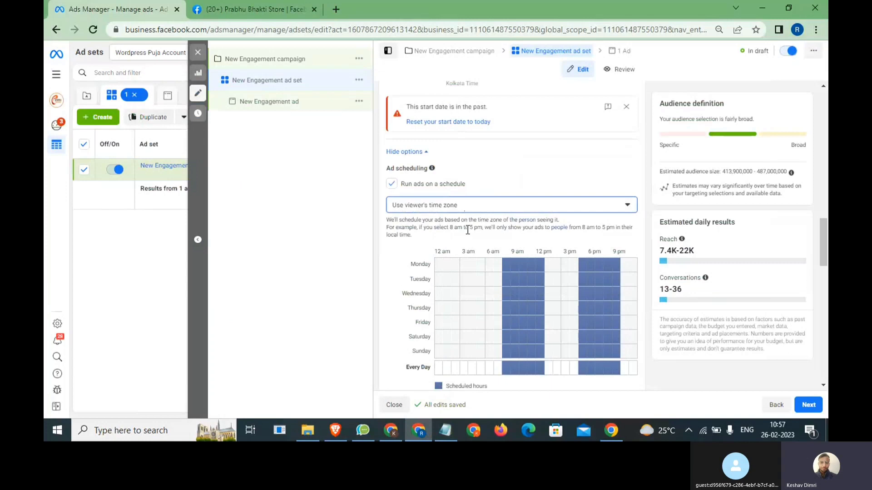
left_click(453, 425)
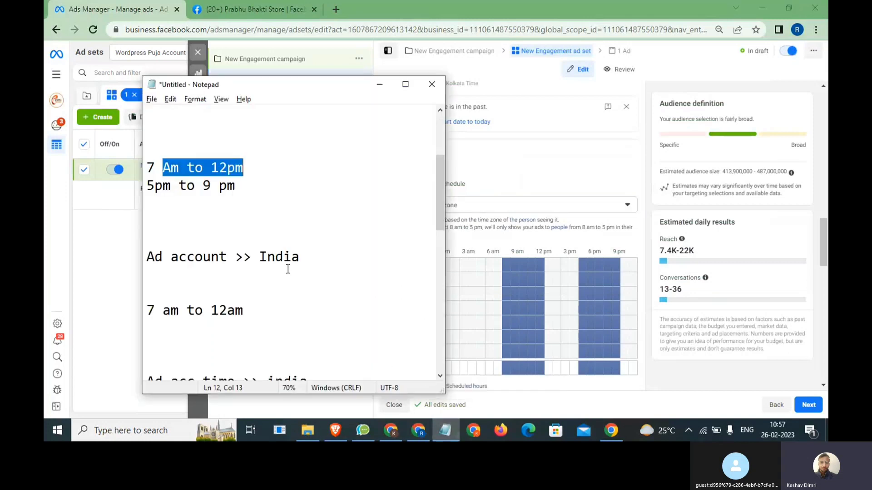
left_click_drag(229, 183, 136, 147)
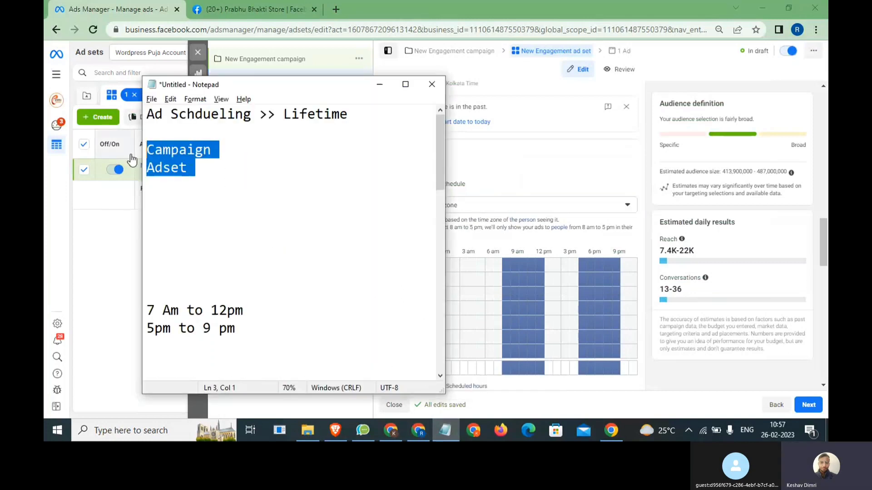
Switch to Ads Manager and turn on Advantage campaign budget for the New Engagement campaign.
key("alt+Tab")
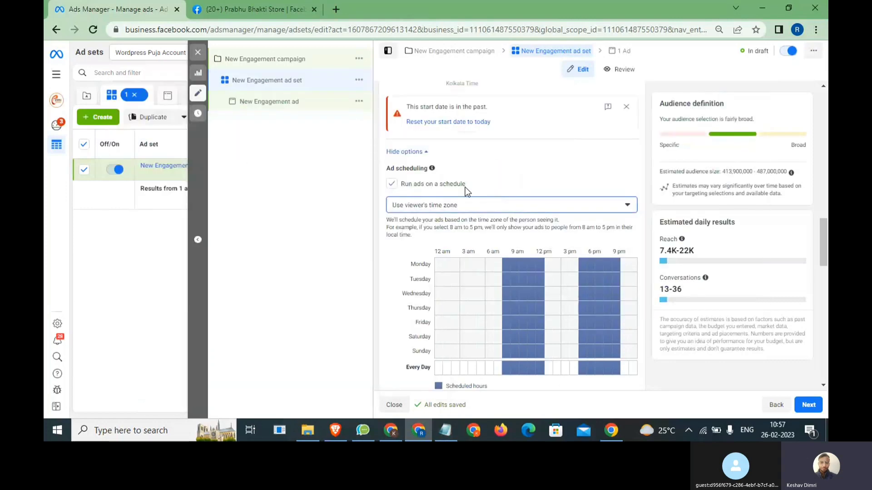
left_click(275, 59)
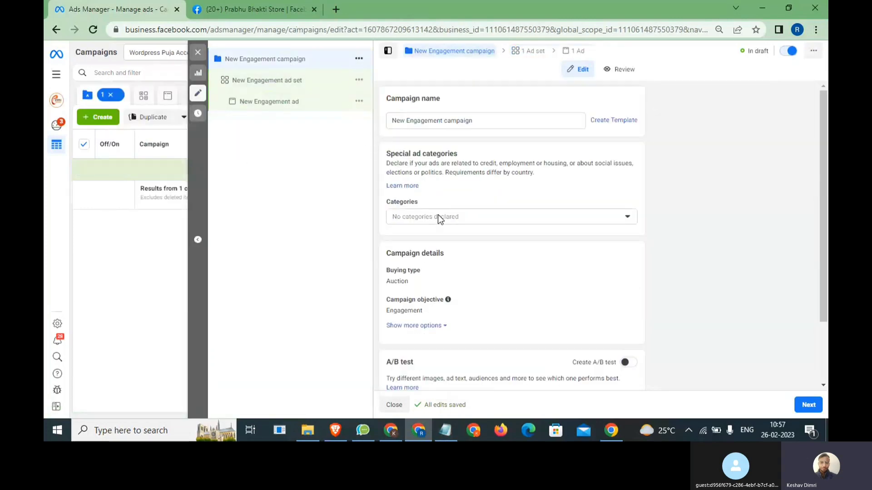
scroll(438, 214, "down", 2)
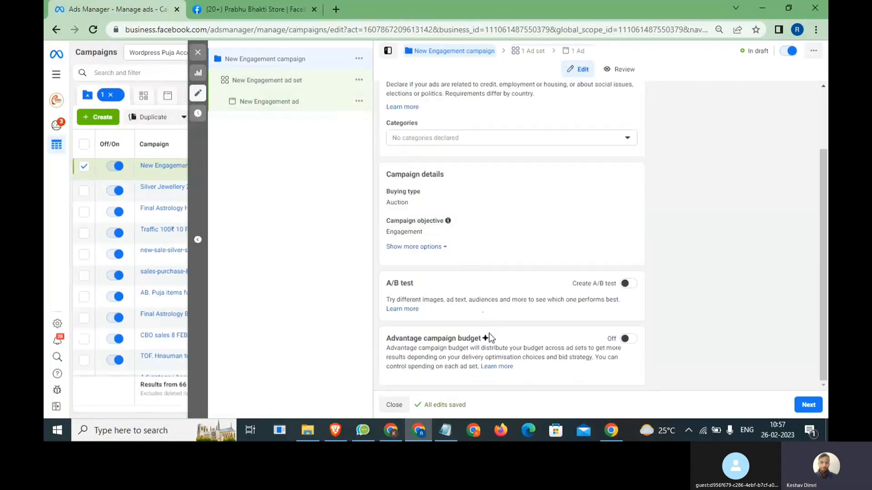
left_click(629, 339)
scroll(622, 336, "down", 4)
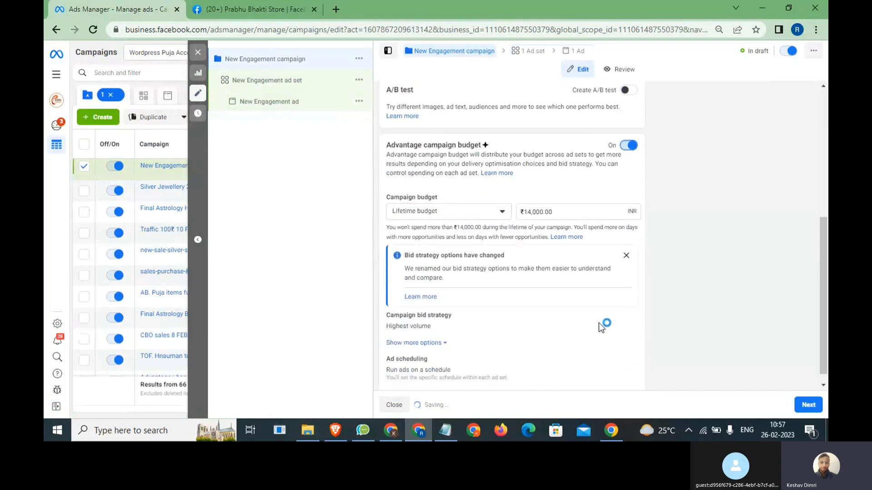
View the campaign budget type options, keeping Lifetime budget, and open the campaign's ad scheduling setting for editing.
left_click(476, 214)
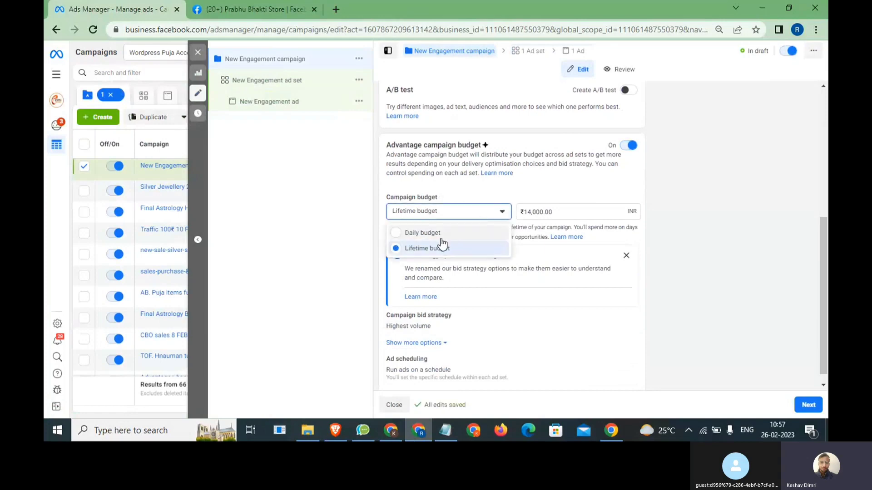
left_click(546, 252)
scroll(501, 289, "down", 1)
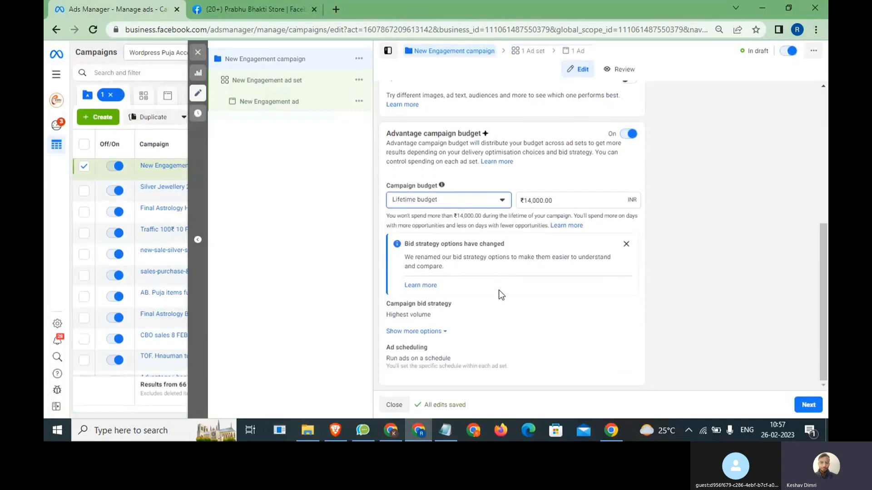
left_click(624, 348)
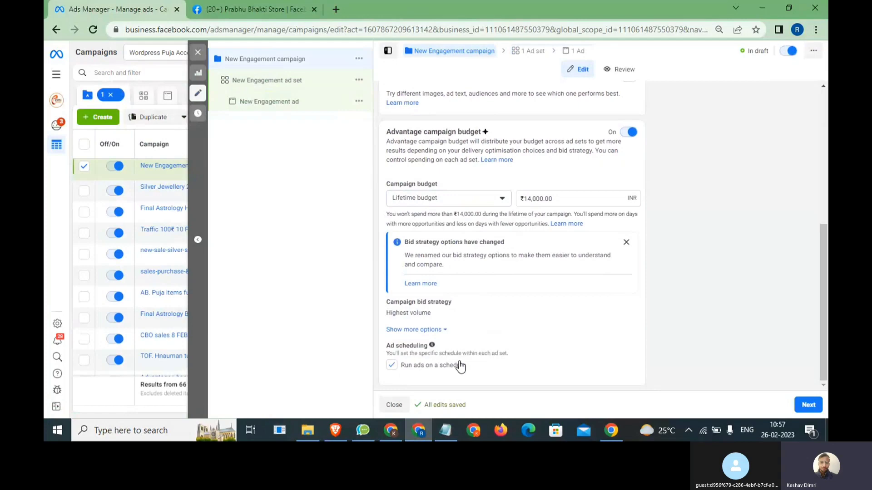
In the New Engagement ad set's schedule, extend the Monday to Friday morning hours to start at 6 am.
left_click(290, 84)
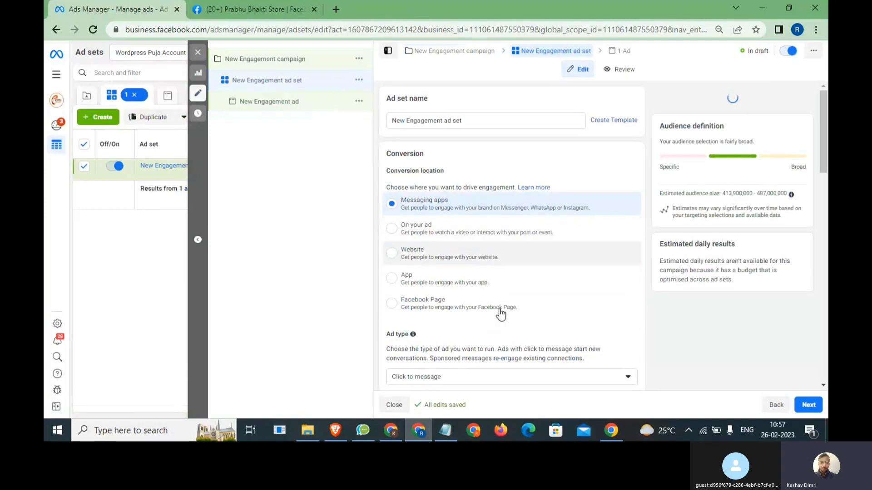
scroll(500, 311, "down", 7)
scroll(504, 330, "down", 6)
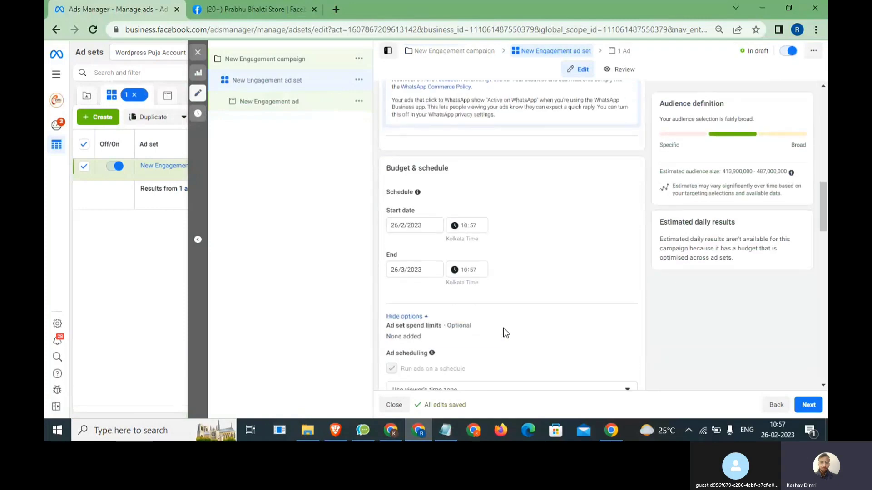
left_click_drag(490, 220, 541, 278)
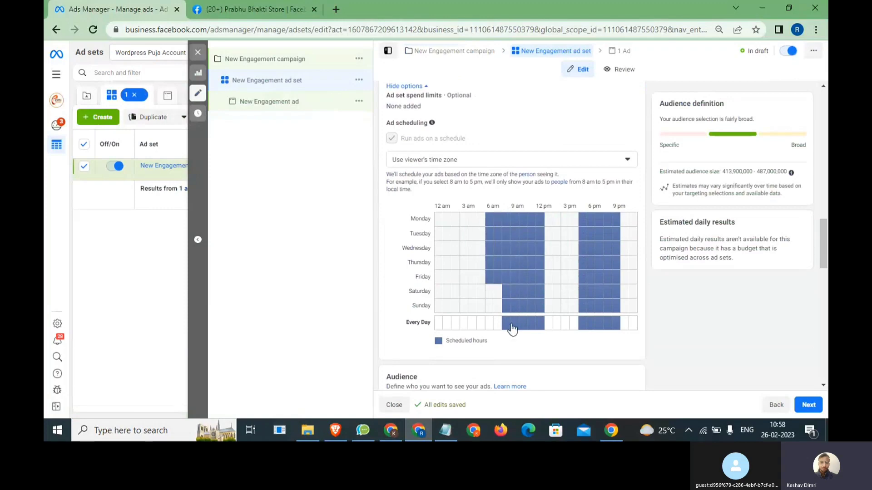
Highlight the campaign and ad set notes in Notepad, and return to Ads Manager to view the ad scheduling time zone options.
left_click(446, 430)
left_click_drag(259, 176, 155, 119)
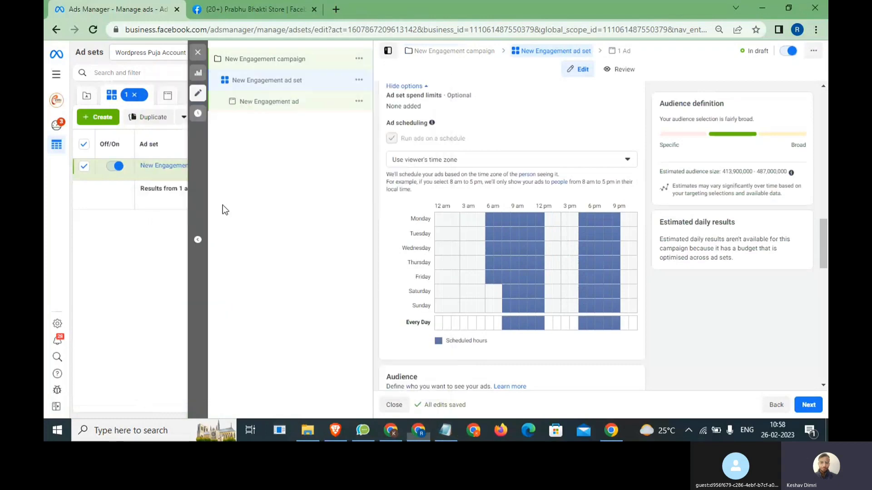
key("alt+Tab")
left_click(444, 160)
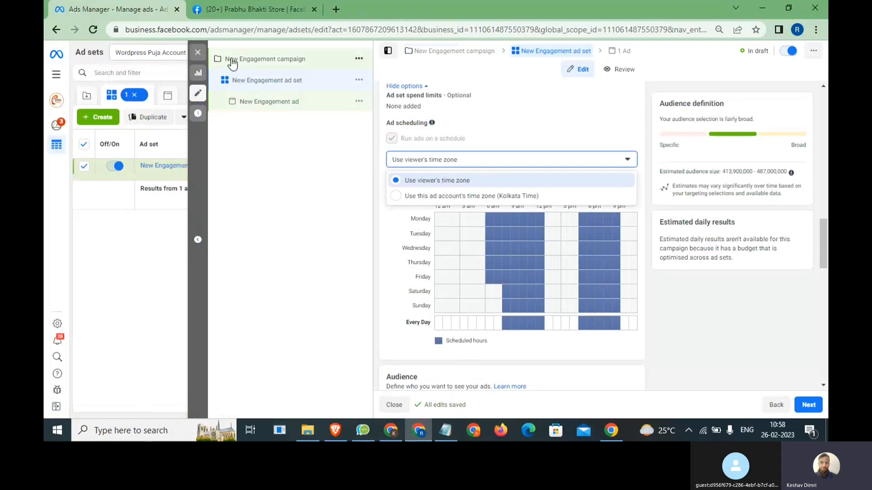
Close the ad set editor without publishing the draft items.
left_click(201, 49)
left_click(203, 53)
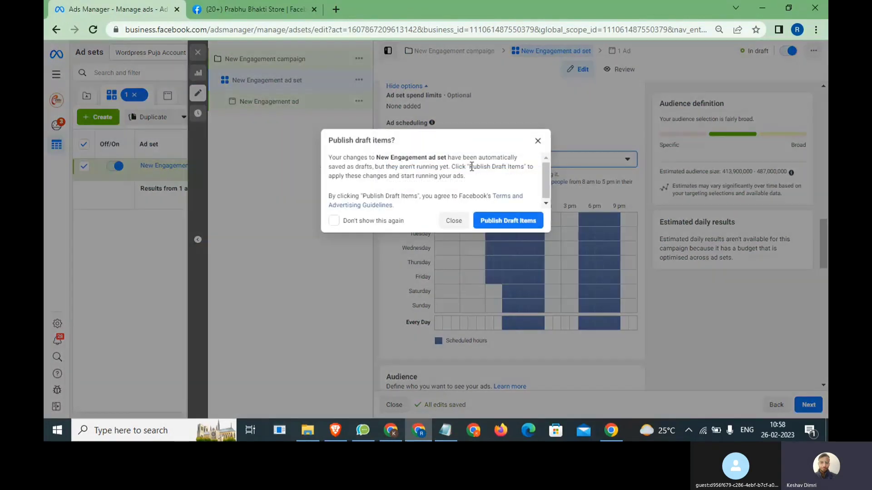
left_click(454, 220)
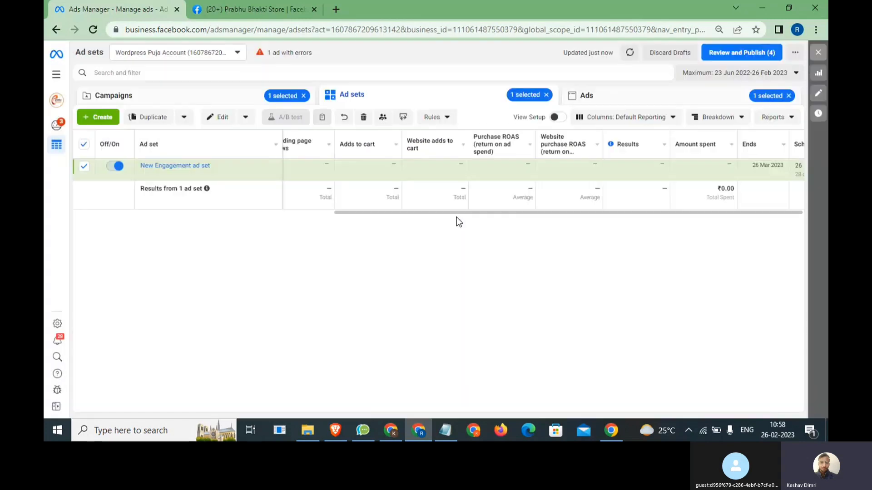
Clear the selected campaign, ad set and ad so the campaign list covers the whole account.
left_click(291, 95)
left_click(547, 97)
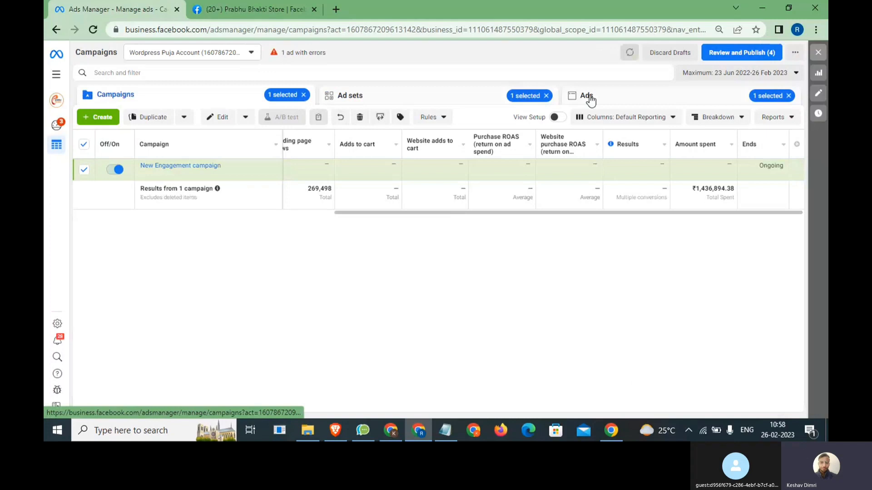
left_click(790, 97)
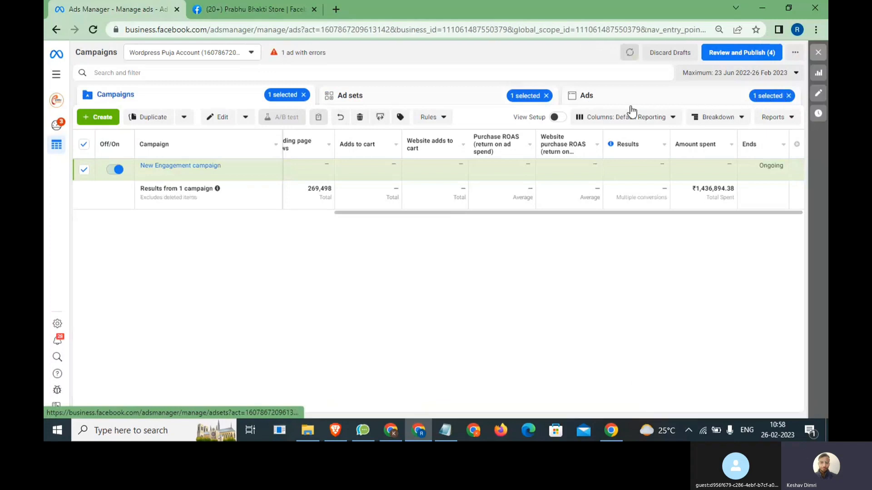
left_click(547, 97)
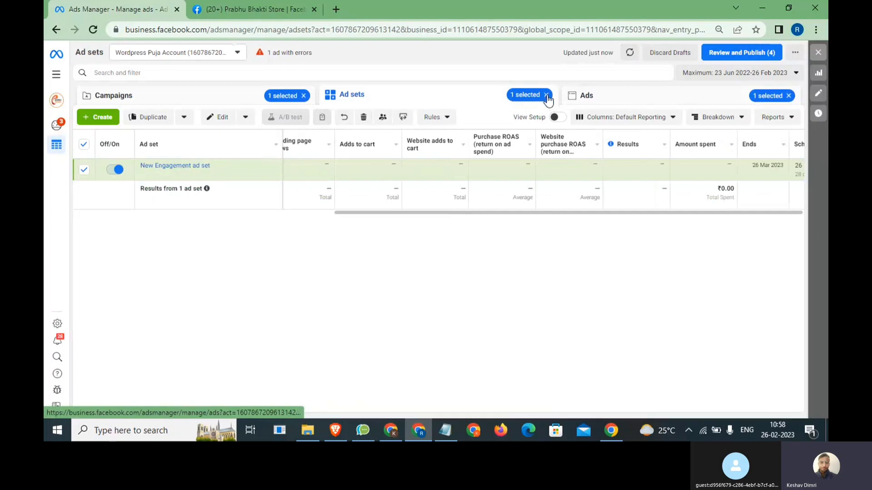
left_click(547, 96)
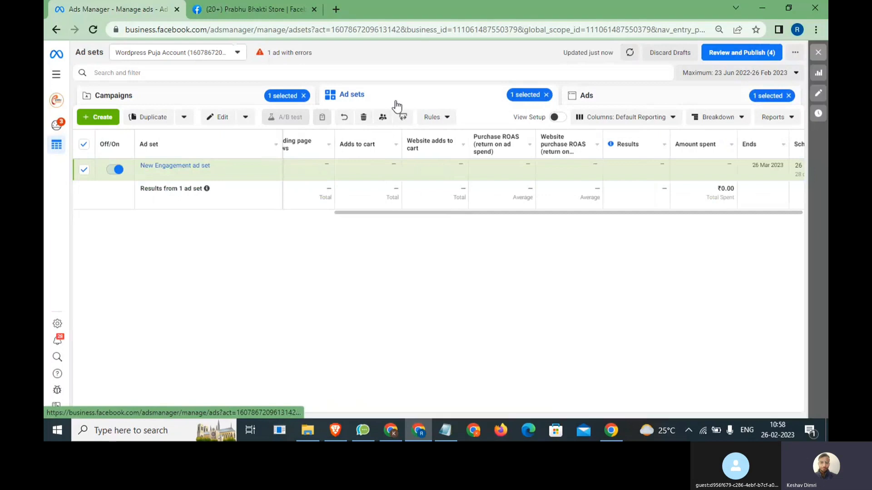
left_click(303, 96)
left_click(281, 102)
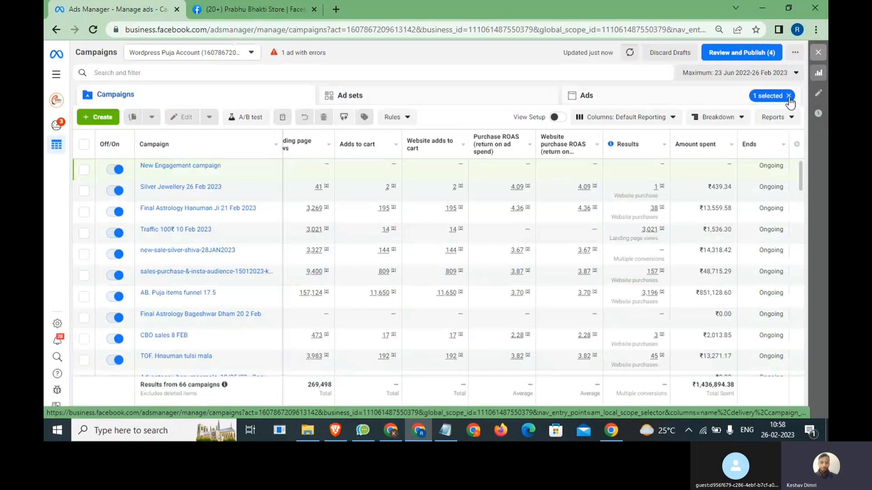
left_click(789, 98)
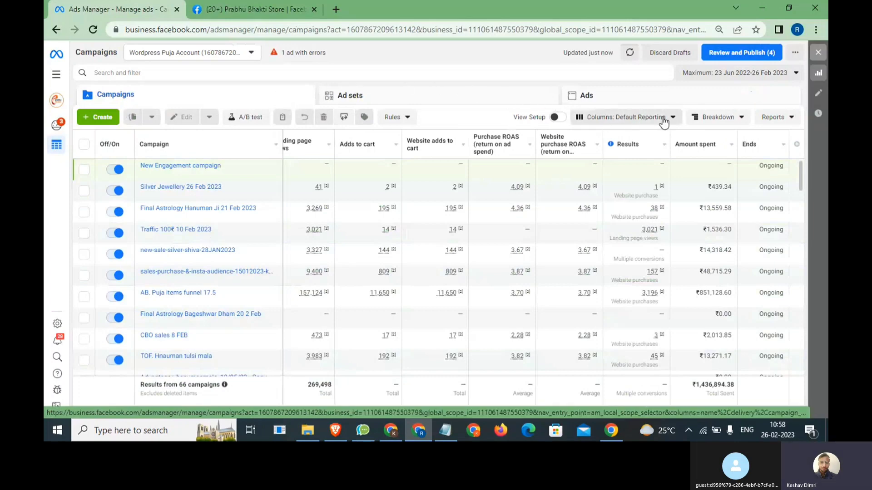
Break down the campaign results by delivery, using Time of day (ad account time zone).
left_click(712, 117)
mouse_move(720, 162)
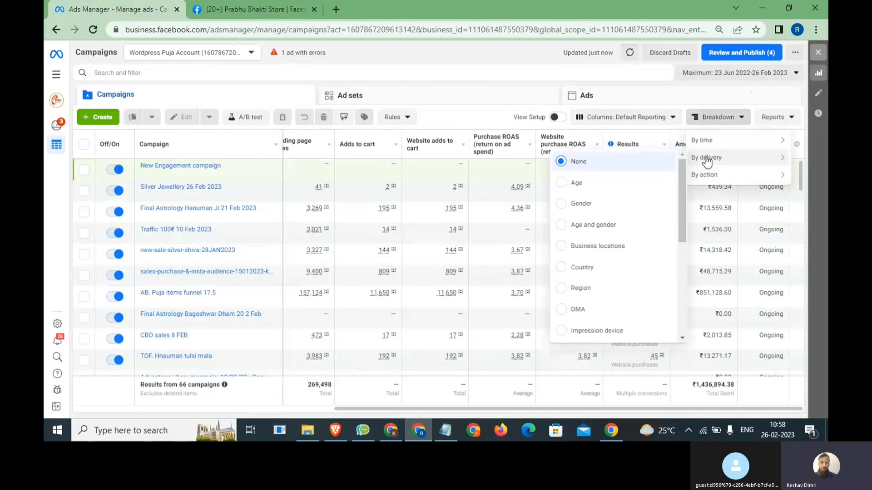
left_click_drag(631, 216, 648, 261)
right_click(648, 258)
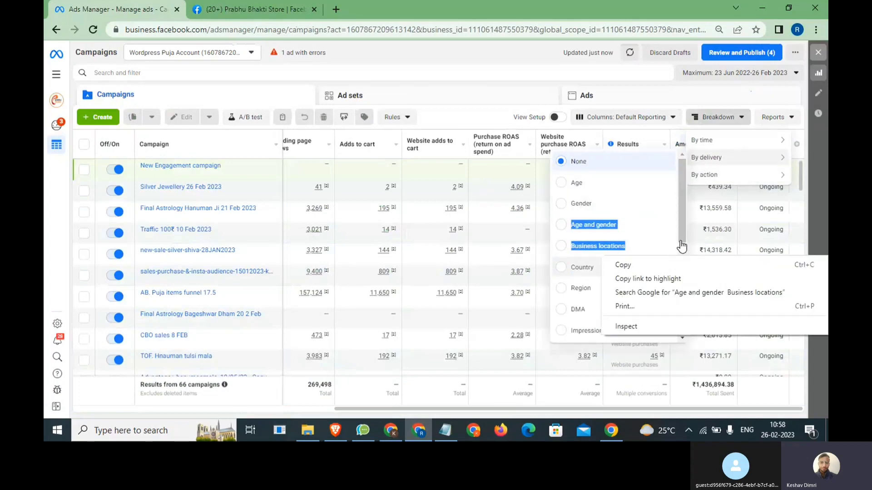
left_click(682, 236)
left_click_drag(682, 236, 676, 335)
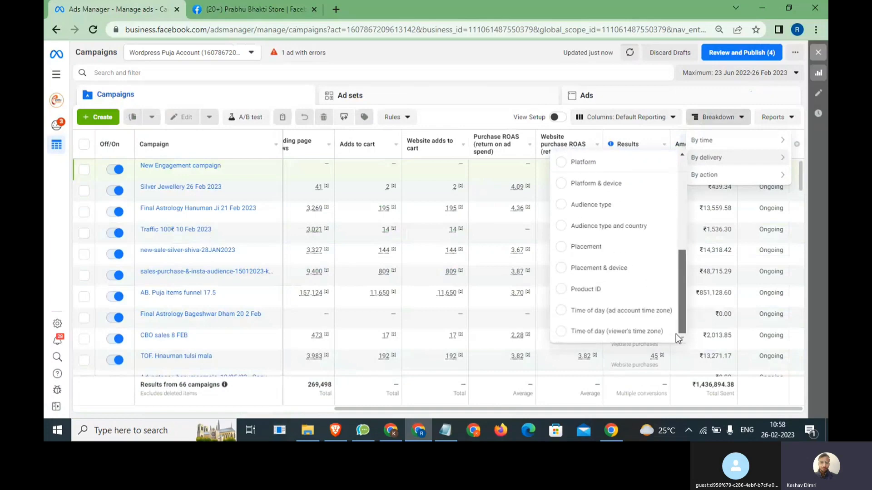
left_click(630, 312)
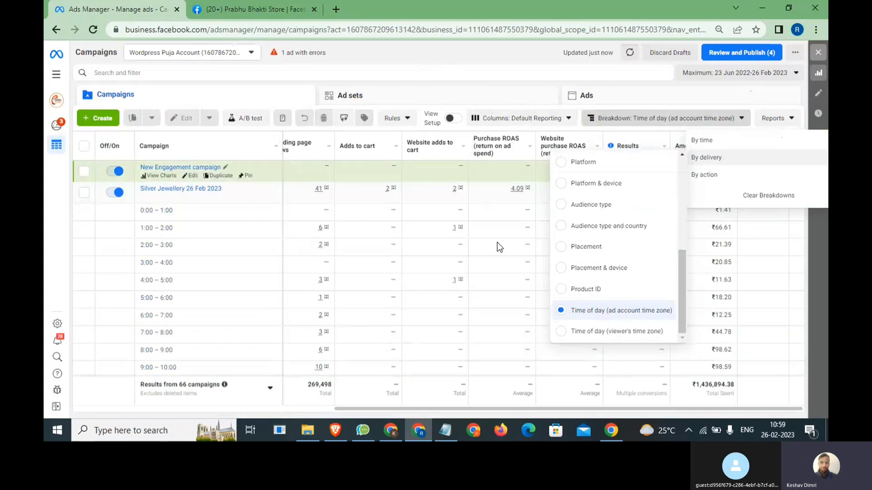
Review the hourly rows and highlight the 11:00 – 12:00 landing page views of the Traffic 100₹ 10 Feb 2023 campaign.
scroll(490, 311, "down", 1)
scroll(490, 312, "down", 4)
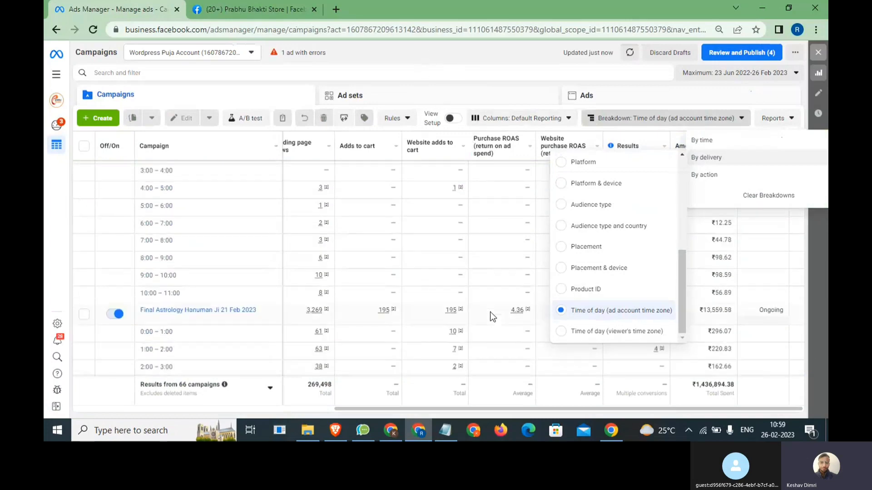
scroll(385, 270, "down", 5)
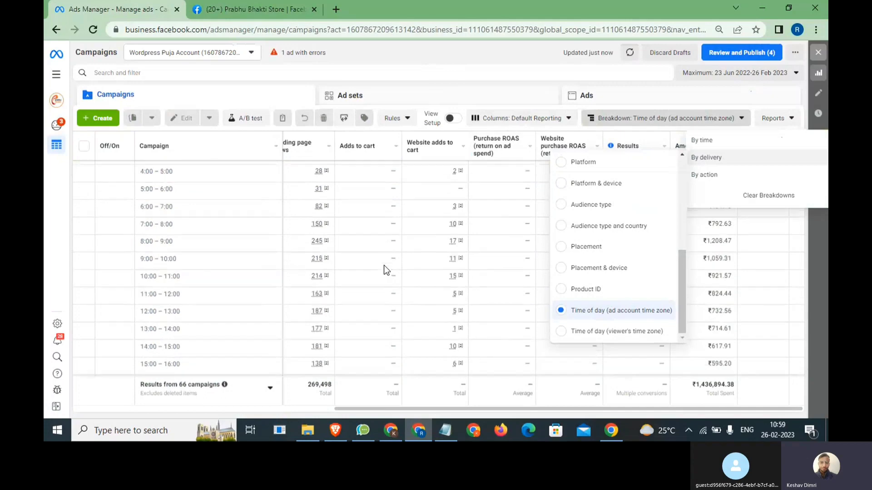
scroll(383, 266, "down", 6)
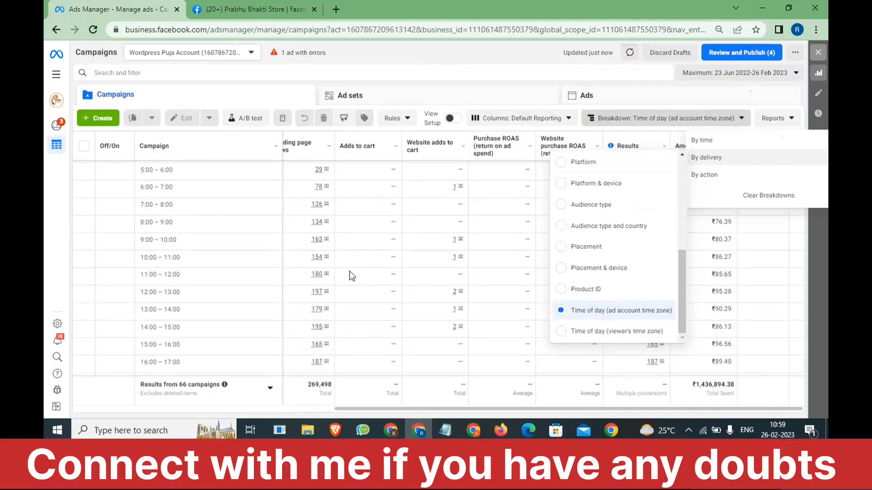
scroll(306, 228, "up", 1)
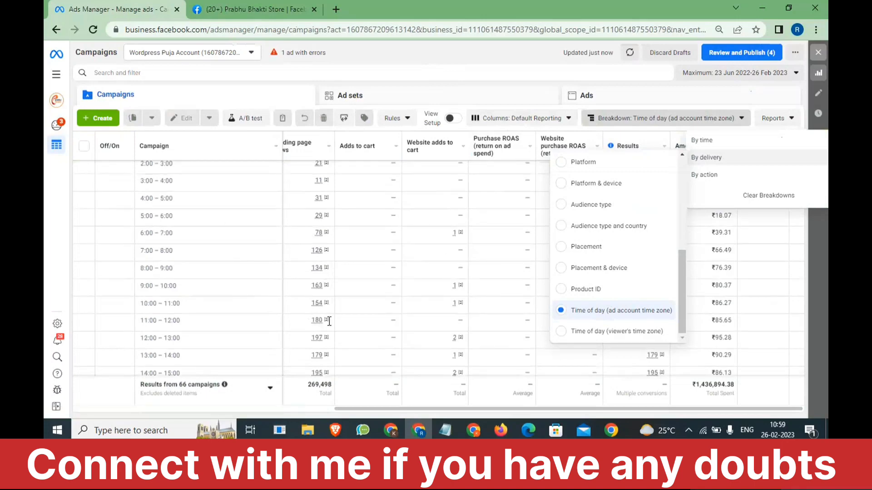
double_click(311, 320)
scroll(327, 321, "left", 3)
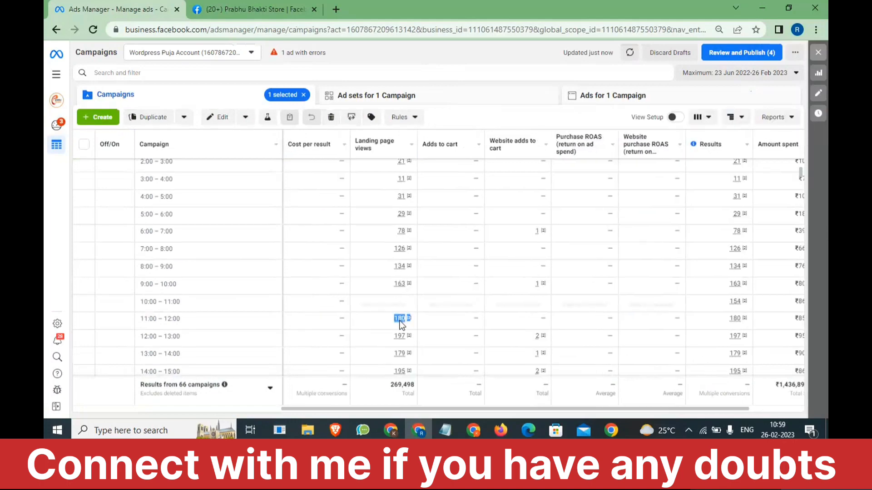
Compare the Traffic campaign's hourly landing page views, highlighting the 12:00 – 13:00 and 14:00 – 15:00 time slots.
scroll(395, 324, "down", 4)
scroll(388, 340, "up", 4)
left_click_drag(388, 336, 404, 341)
left_click_drag(140, 336, 164, 341)
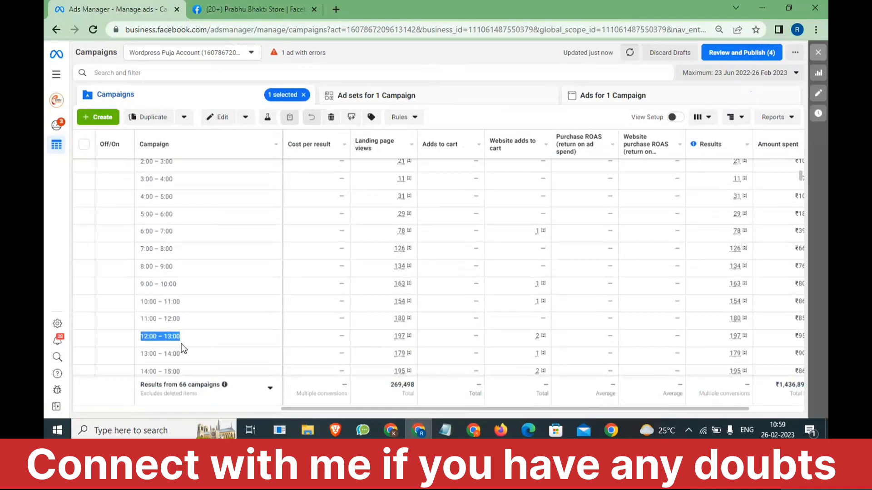
scroll(386, 336, "down", 1)
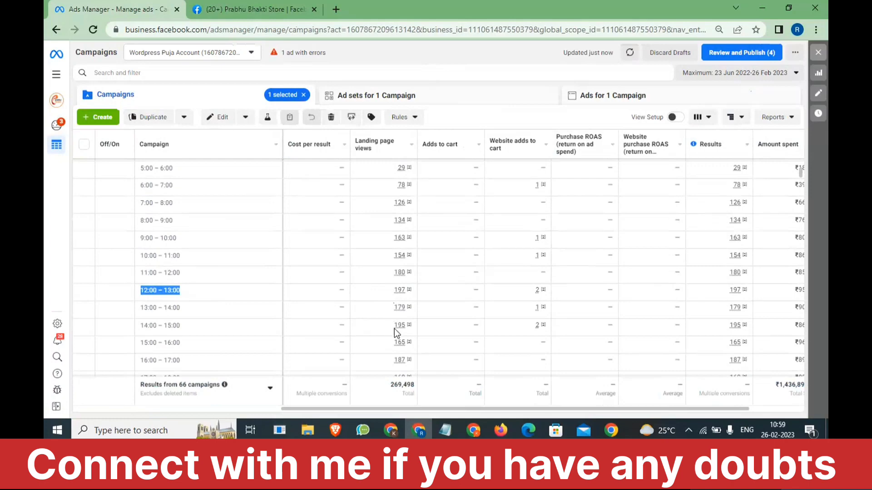
double_click(395, 328)
left_click_drag(144, 327, 197, 331)
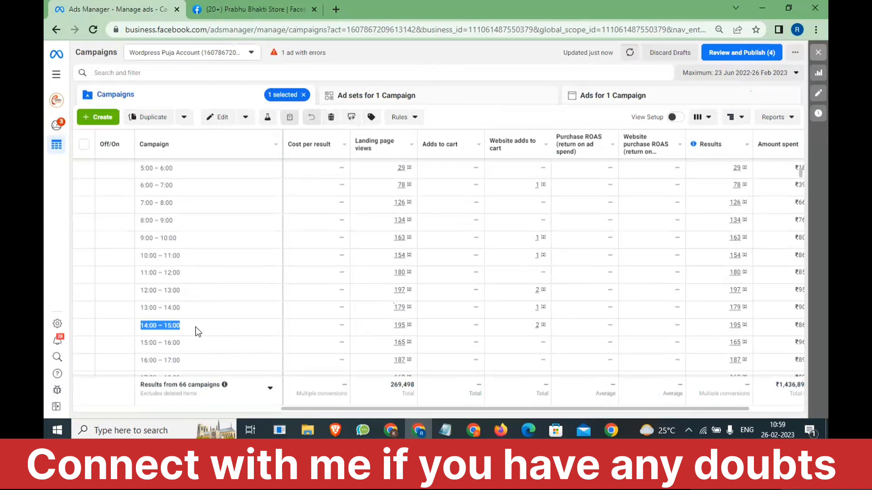
mouse_move(411, 325)
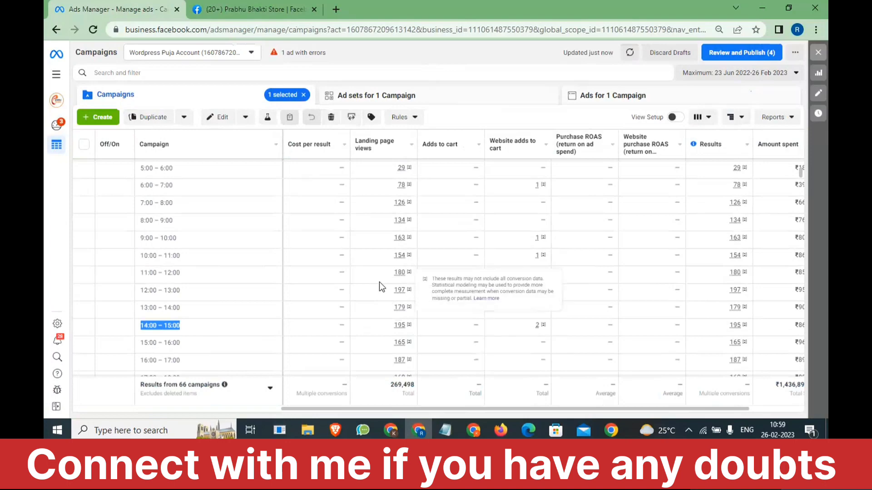
Find the sales-purchase & insta-audience campaign's hourly rows and highlight its landing page views for 11:00 – 12:00.
scroll(377, 286, "down", 1)
scroll(374, 291, "down", 6)
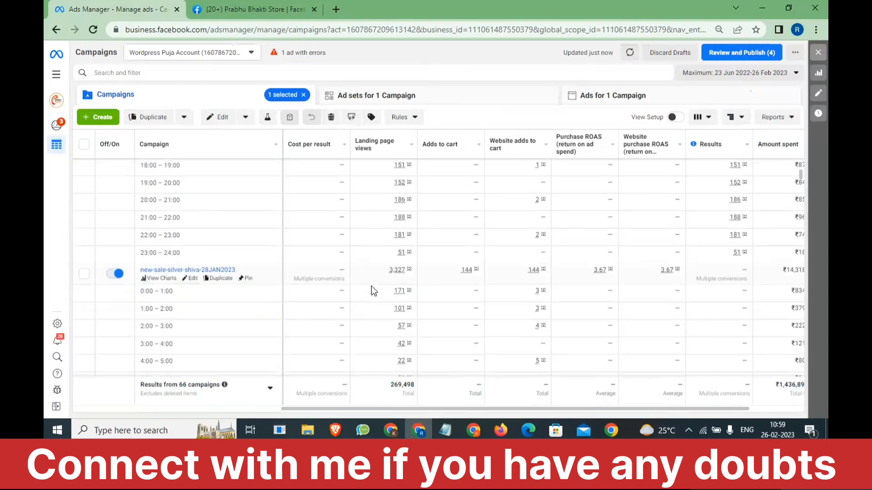
scroll(374, 291, "down", 5)
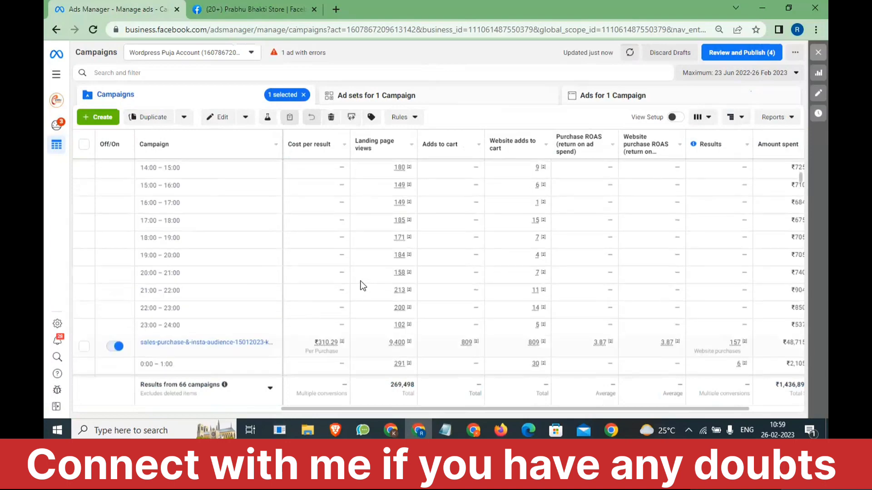
scroll(361, 285, "down", 6)
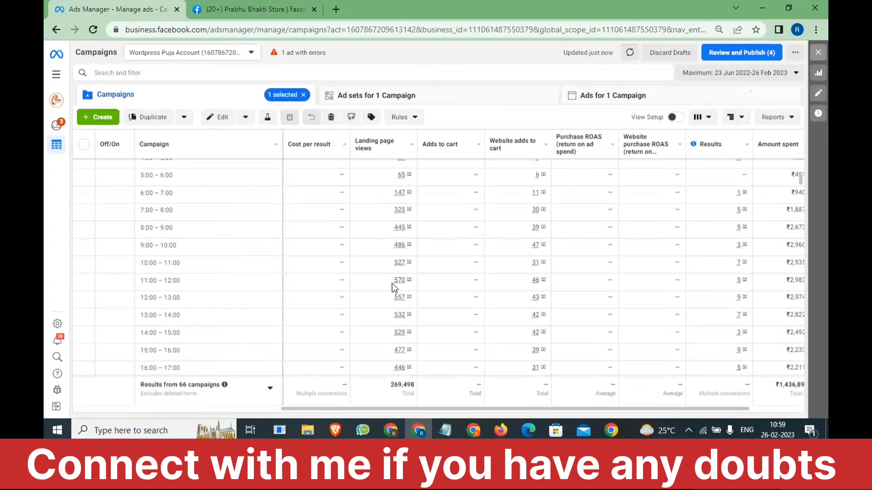
double_click(405, 280)
Examine the sales-purchase campaign's hourly purchase results, highlighting the 12:00 – 13:00 and 21:00 – 22:00 values.
scroll(641, 292, "right", 3)
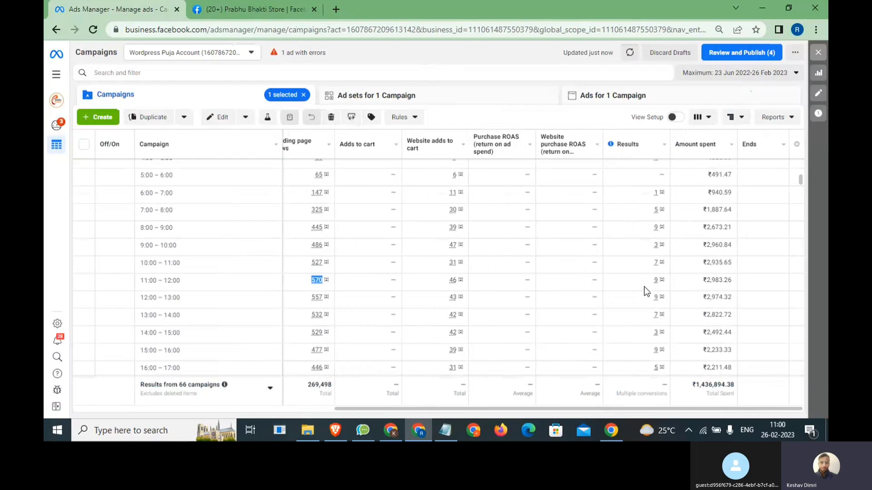
double_click(655, 298)
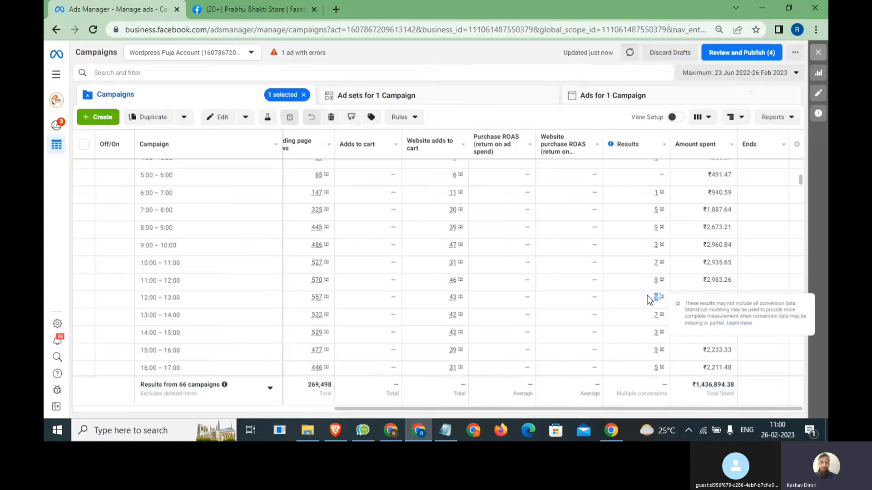
left_click(654, 298)
scroll(656, 300, "down", 5)
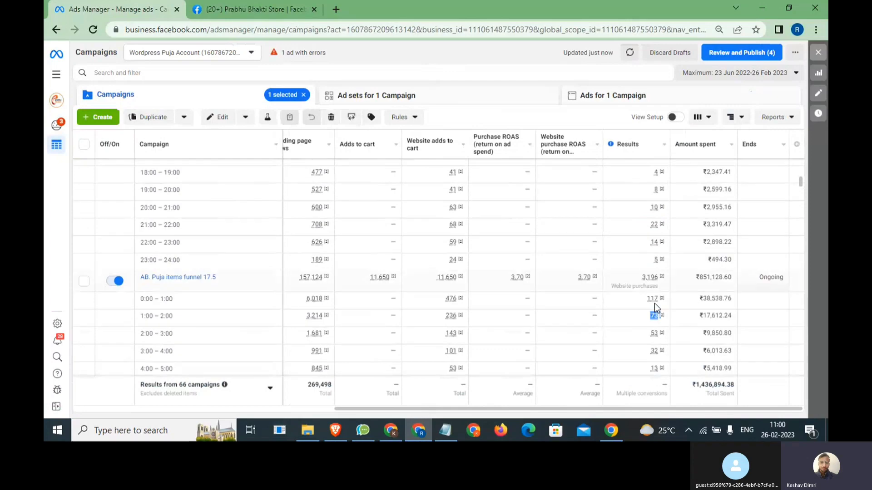
double_click(654, 224)
left_click_drag(180, 225, 144, 224)
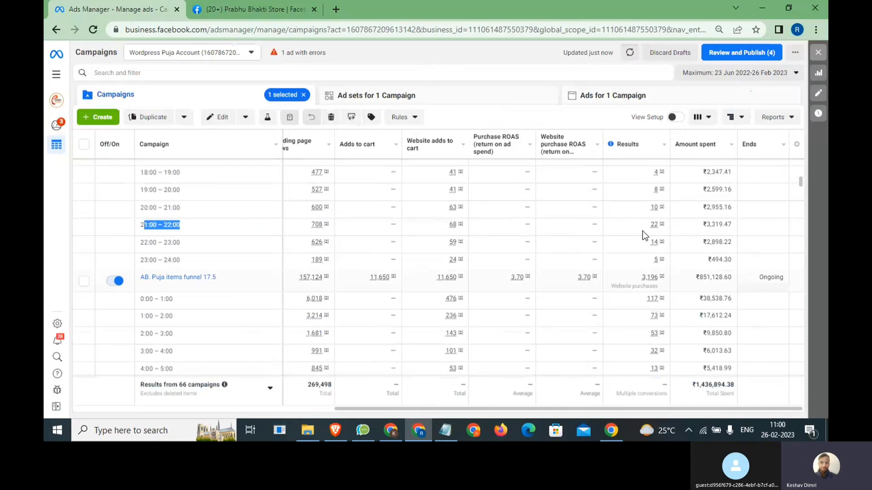
double_click(654, 225)
Switch to Notepad, highlight the ad scheduling, campaign and adset notes, and return to Ads Manager.
left_click(446, 434)
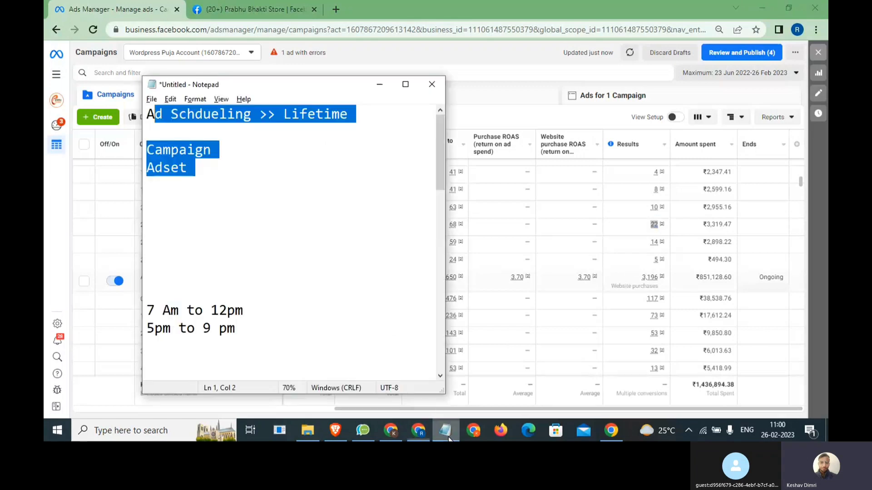
left_click(230, 188)
left_click_drag(230, 188, 138, 114)
key("alt+Tab")
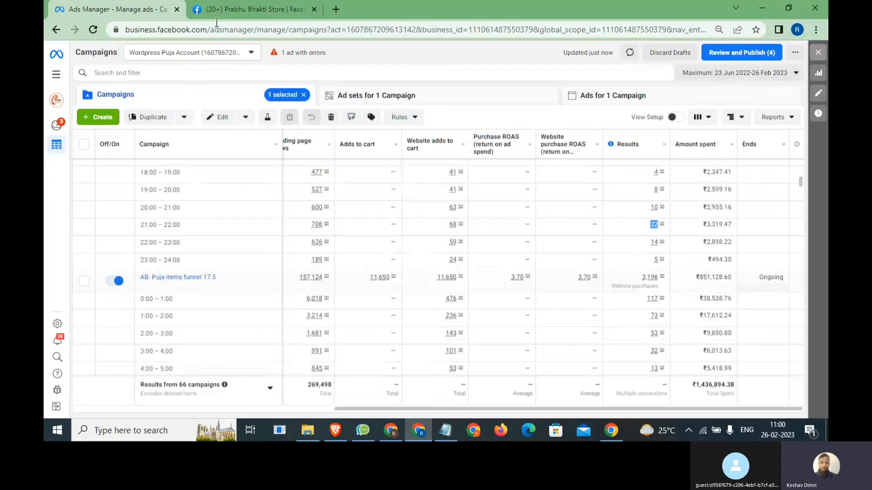
Open Insights for the Prabhu Bhakti Store Facebook page and return to the Ads Manager campaigns.
left_click(227, 2)
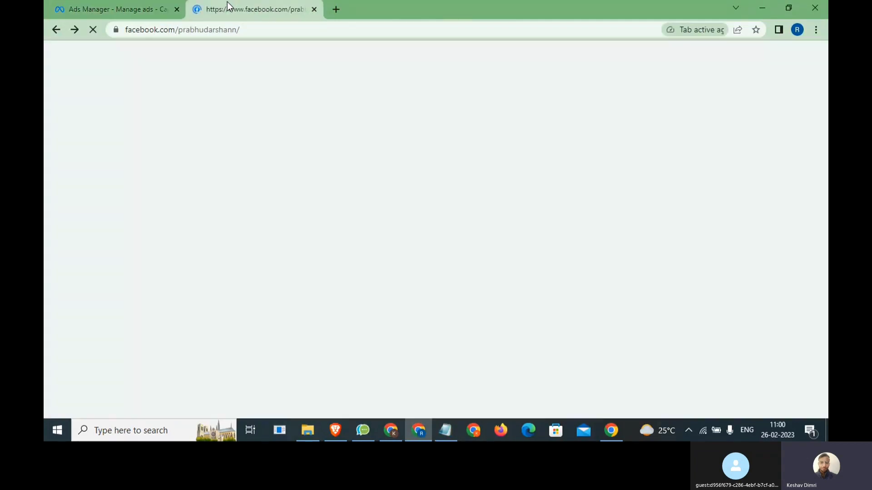
left_click_drag(246, 34, 140, 36)
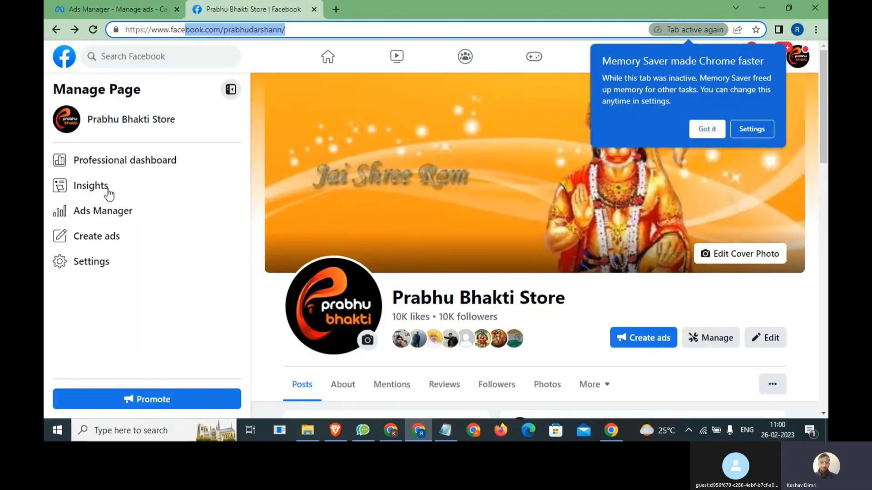
left_click(103, 190)
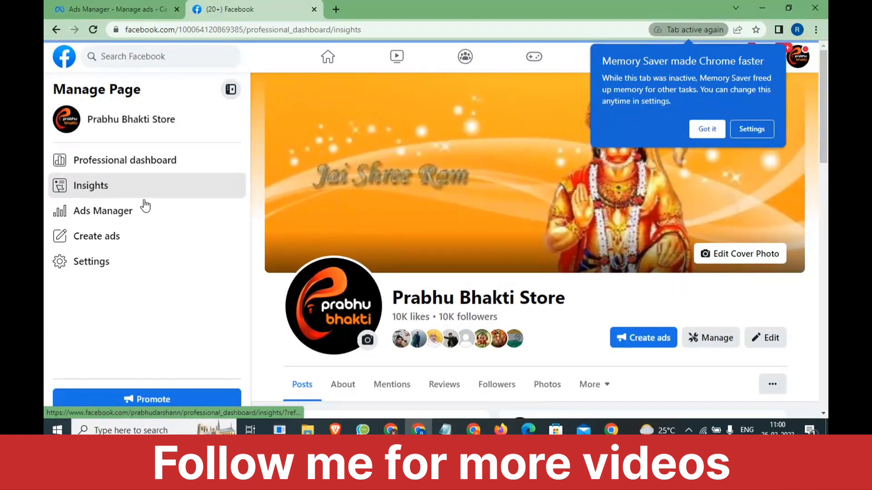
left_click(136, 9)
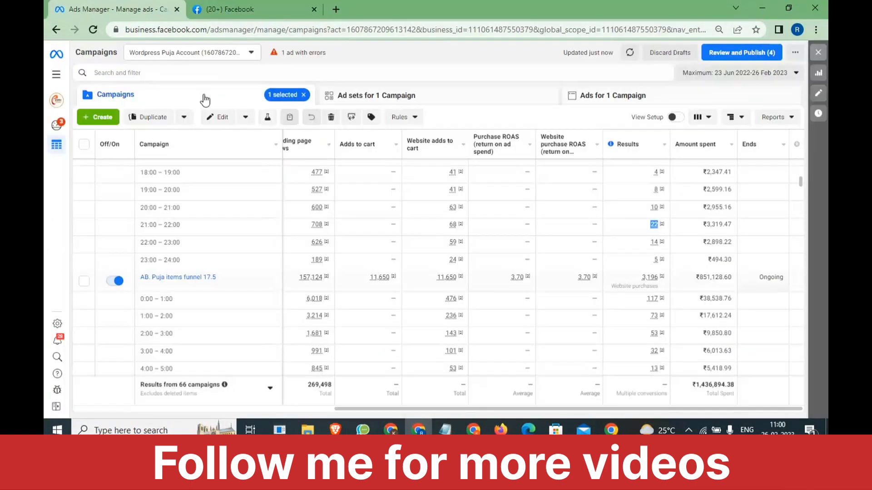
Switch to Notepad, add the line "Page & Instagram >> insgihts >>" below the Adset note, and highlight it.
left_click(445, 430)
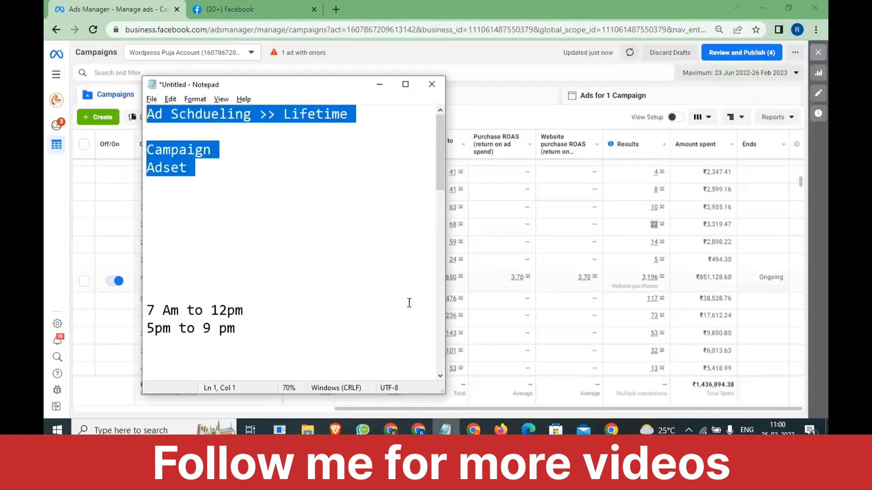
left_click(286, 195)
type("Page ")
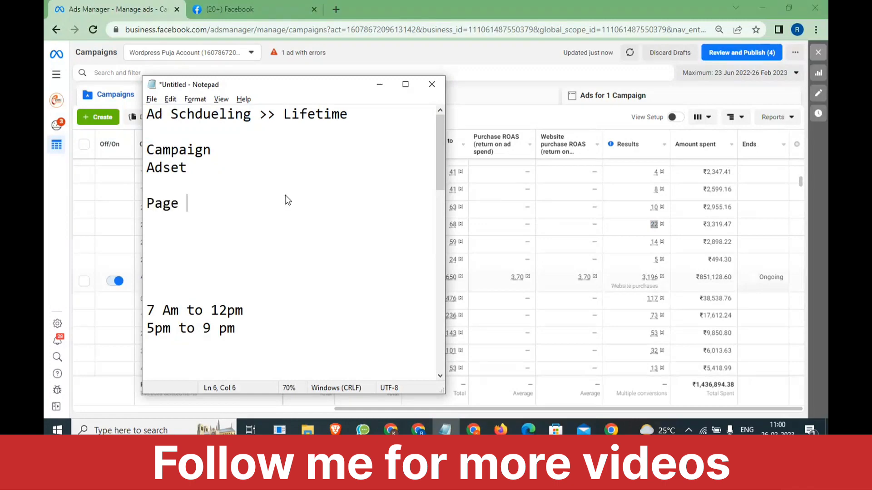
type("& Inst")
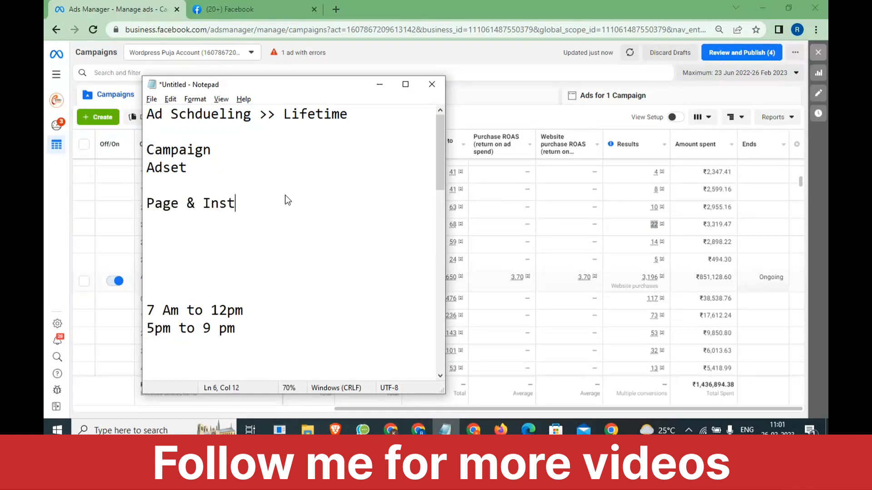
type("agram >> in")
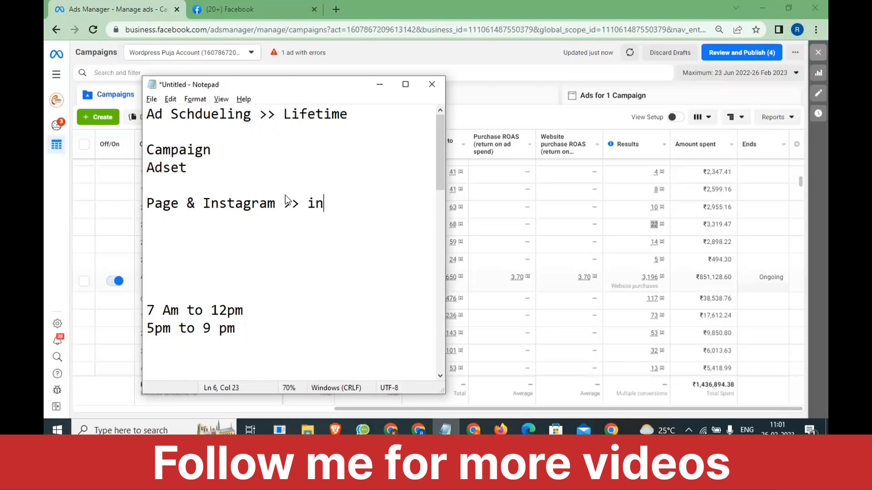
type("sgihts >>N")
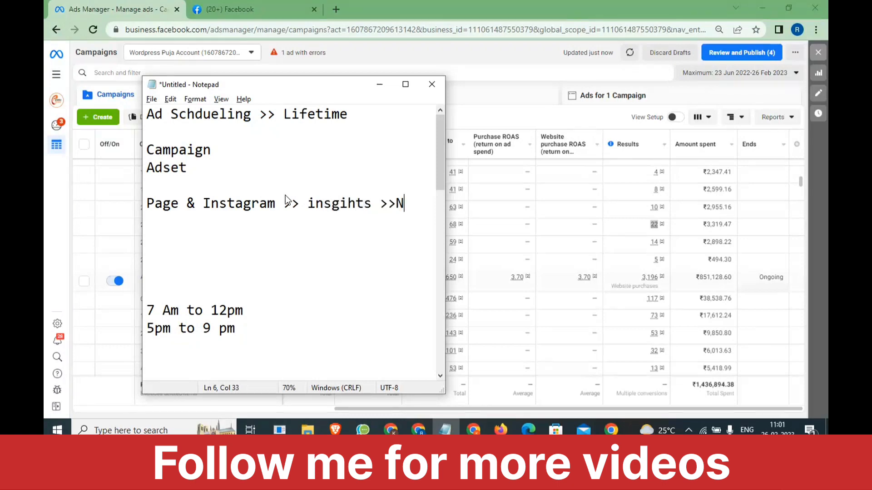
key("BackSpace")
left_click_drag(396, 214, 123, 206)
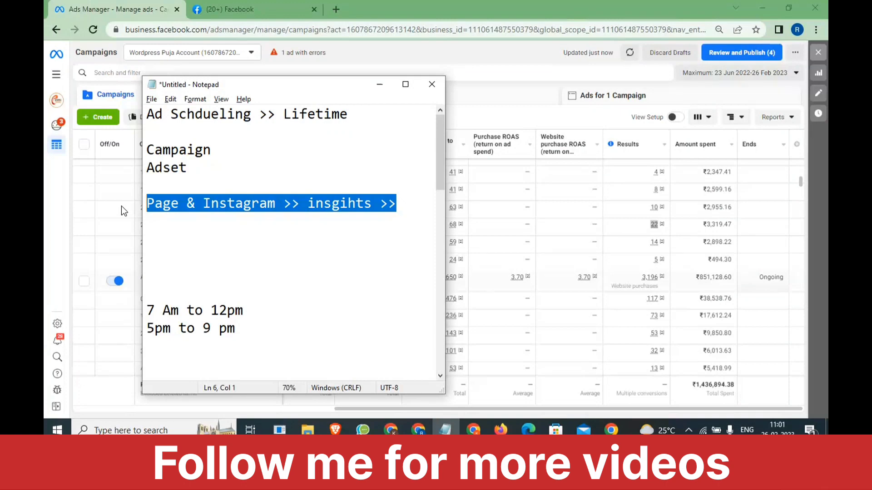
Switch to the Classes document in Google Docs and place the cursor after the "Ad scheduling in Facebook ads" bullet.
left_click(121, 207)
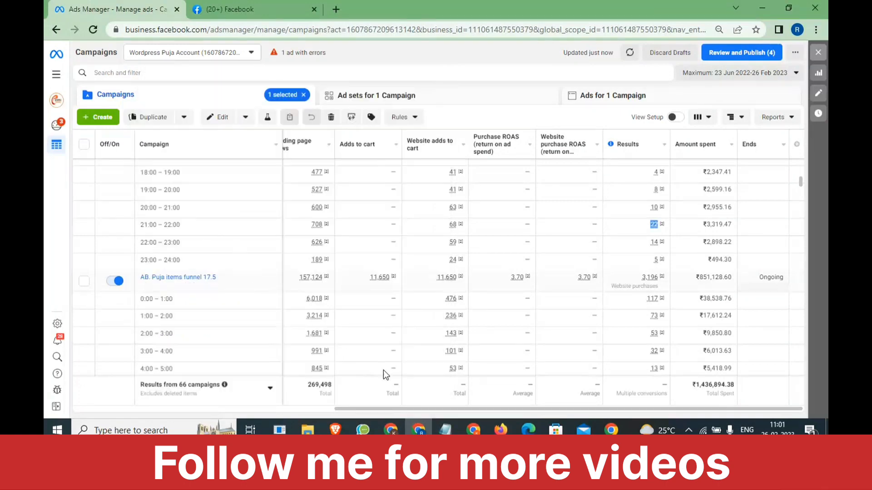
mouse_move(391, 430)
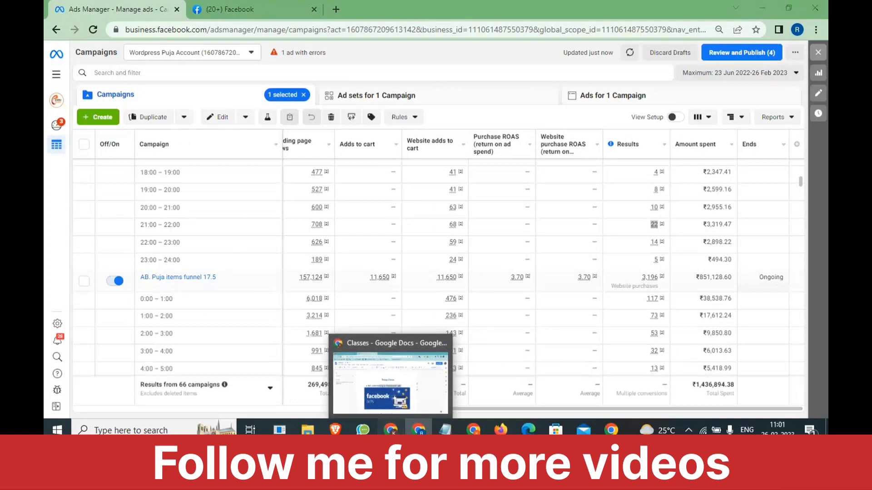
left_click(387, 395)
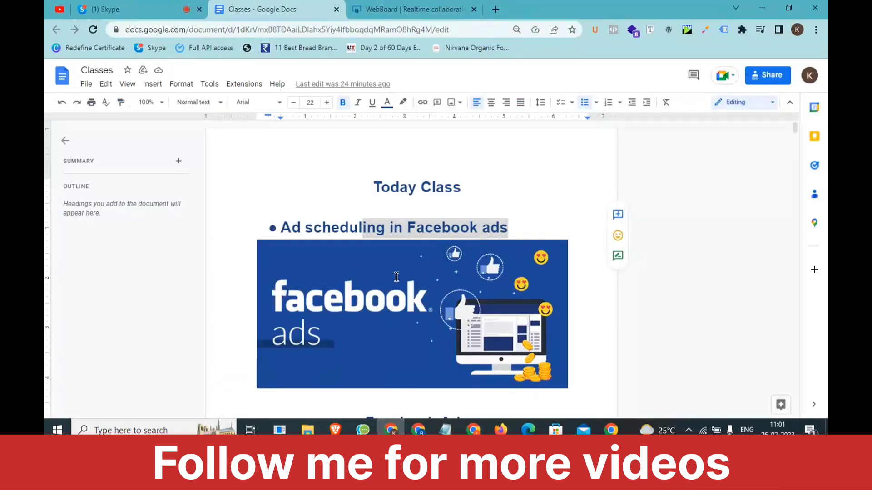
left_click(529, 225)
In Notepad, add the lines "Viewer TIme zome" and "add account time zone" below the page insights note, followed by blank lines.
left_click(445, 430)
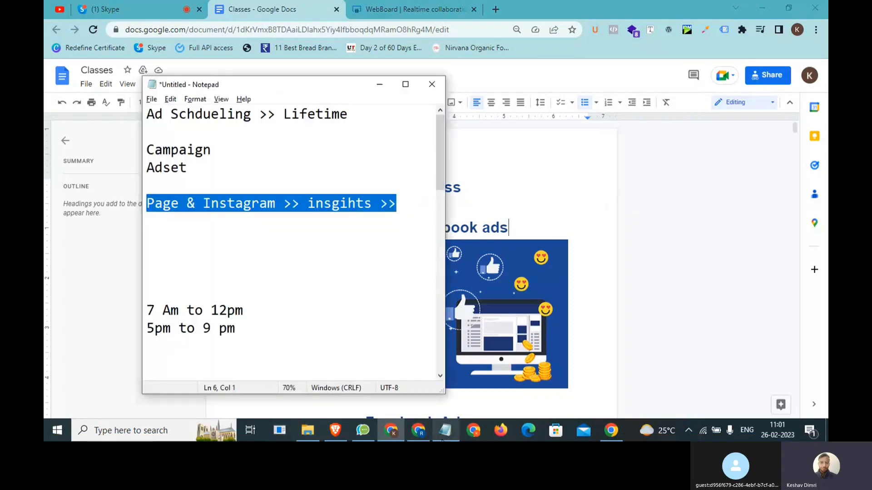
left_click(418, 224)
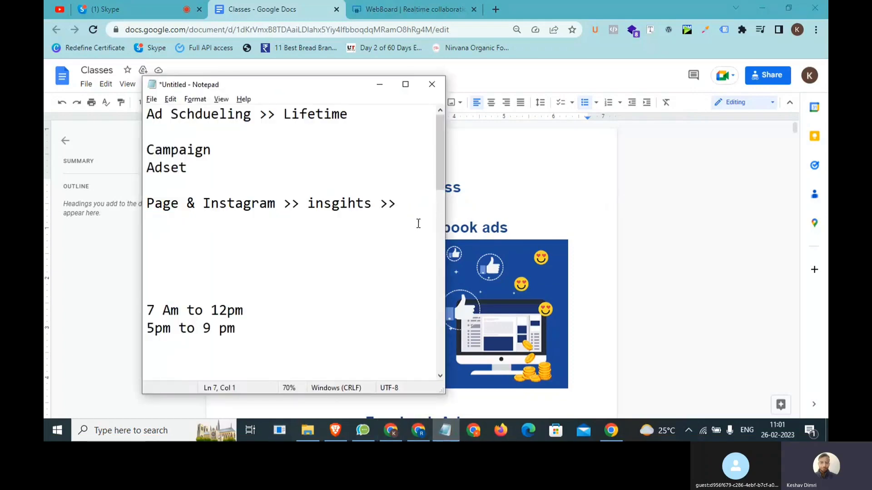
key("Return")
key("Return")
type("Viewer")
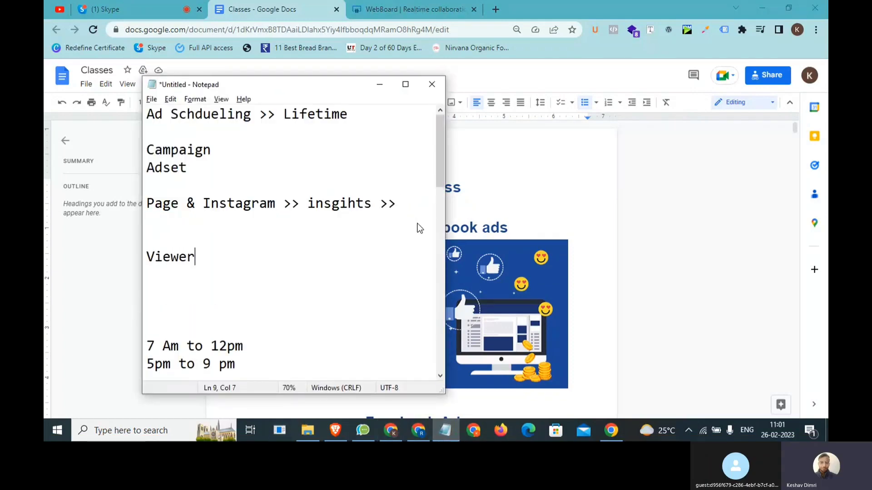
type(" TIme zome")
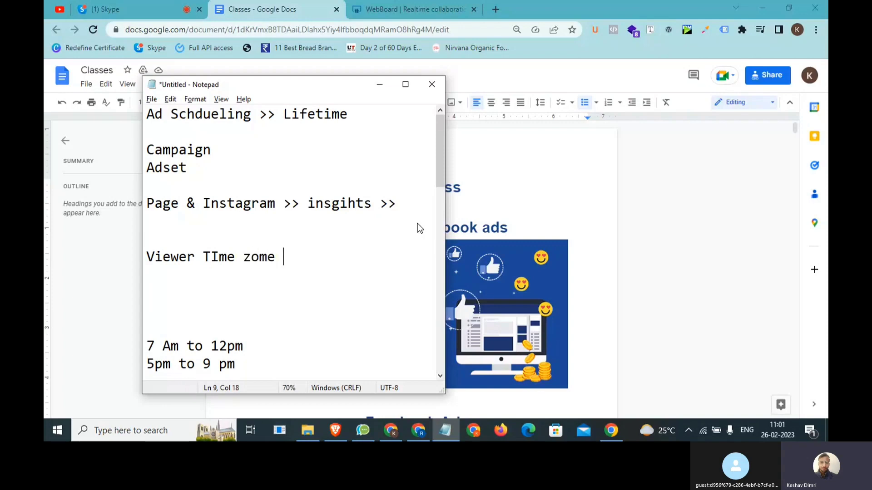
key("Return")
type("add account ")
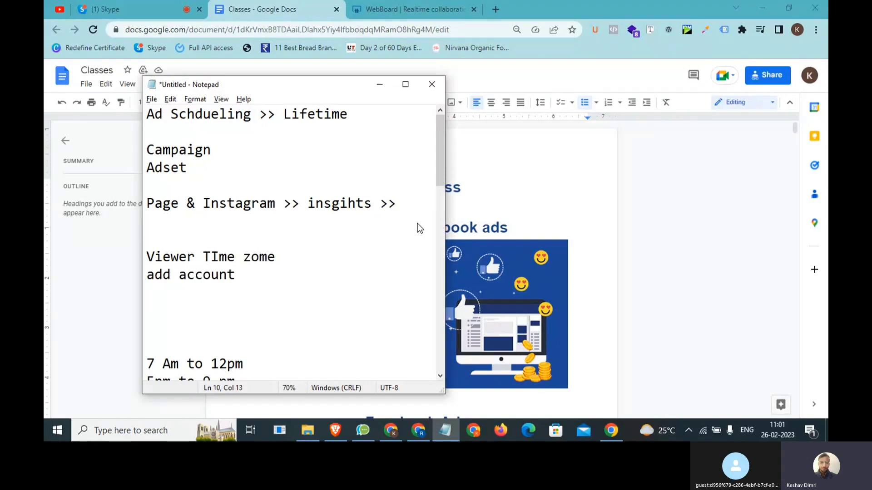
type("time zone")
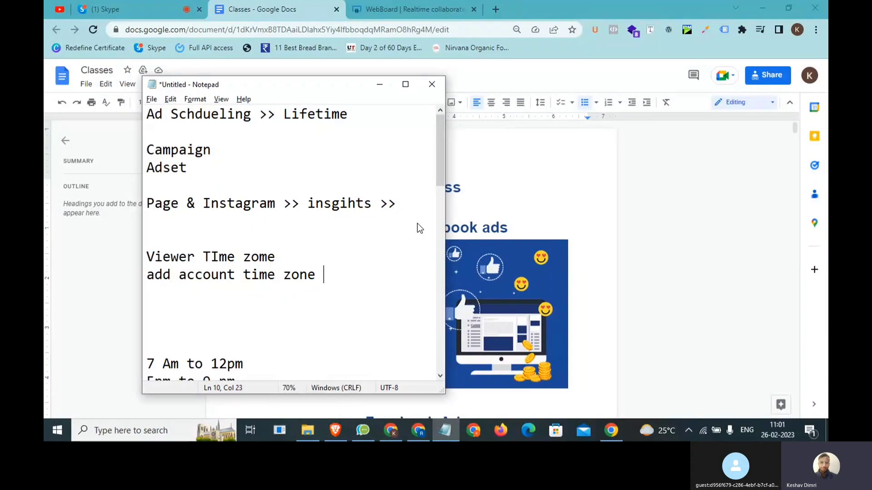
key("Return")
key("Return")
key("Return")
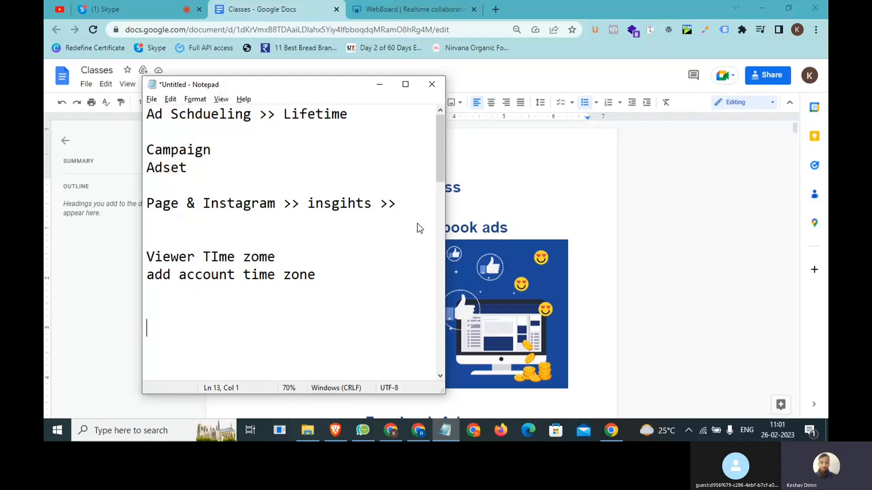
Review the notes by highlighting the ad scheduling and lifetime line, the Campaign line and the Adset line.
left_click_drag(195, 168, 188, 156)
left_click_drag(252, 117, 155, 115)
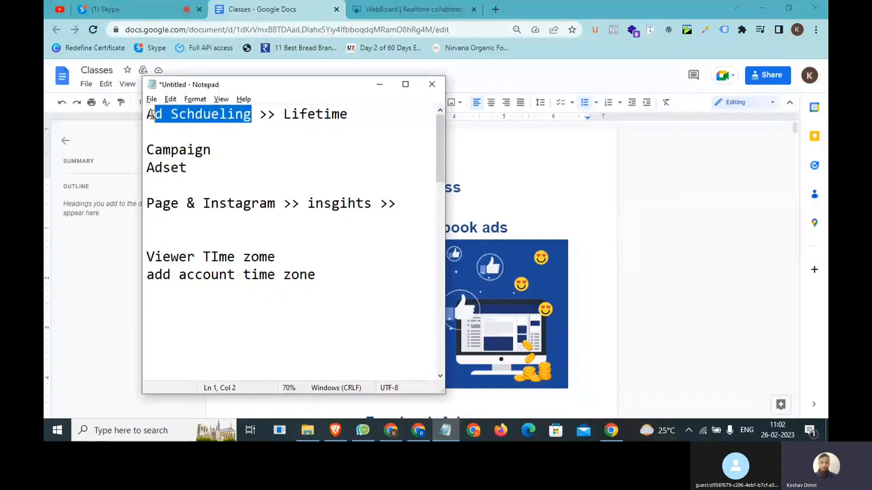
left_click_drag(374, 115, 228, 116)
left_click_drag(234, 150, 148, 153)
left_click_drag(214, 170, 146, 169)
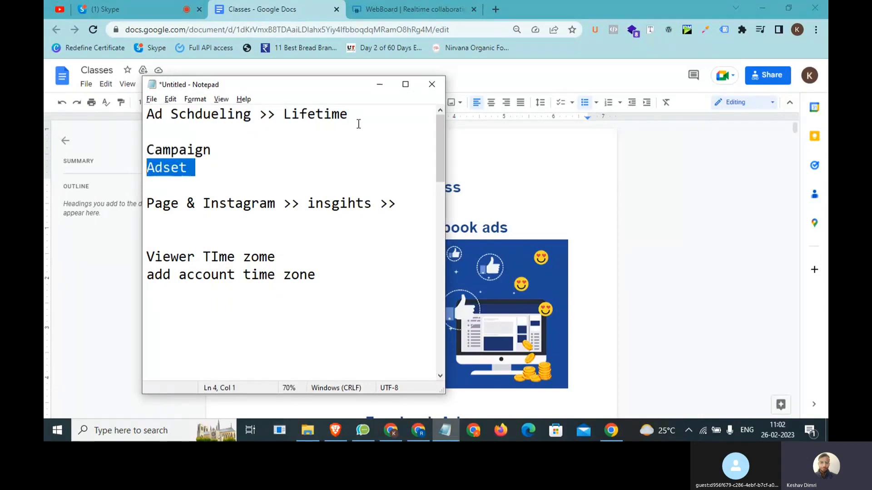
left_click_drag(356, 119, 156, 130)
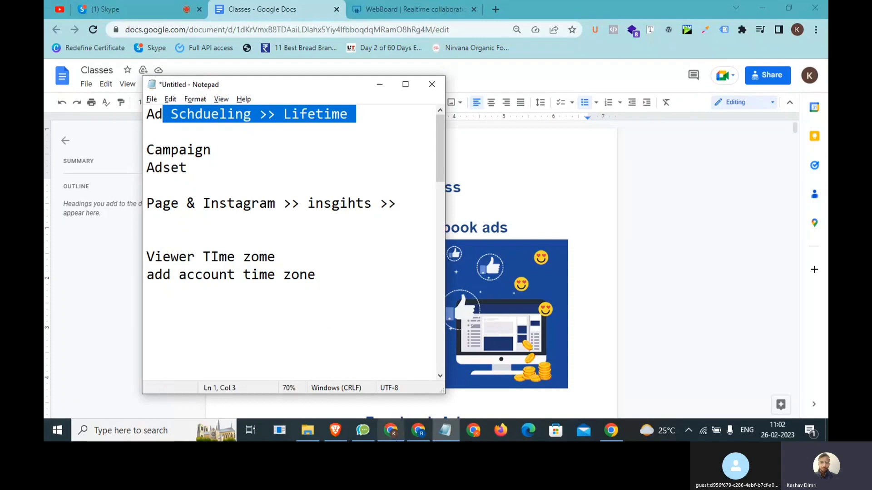
Switch to the Classes document in Google Docs and highlight the "Ad scheduling in Facebook ads" bullet.
left_click(390, 429)
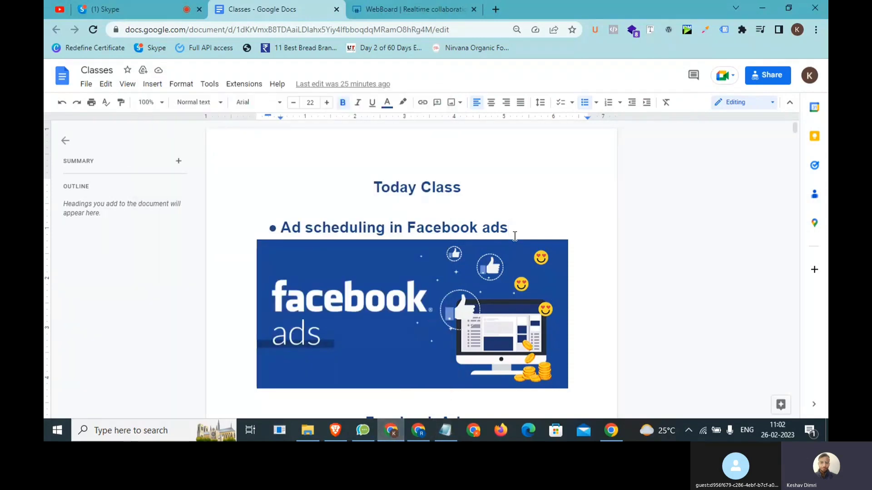
left_click_drag(509, 229, 362, 218)
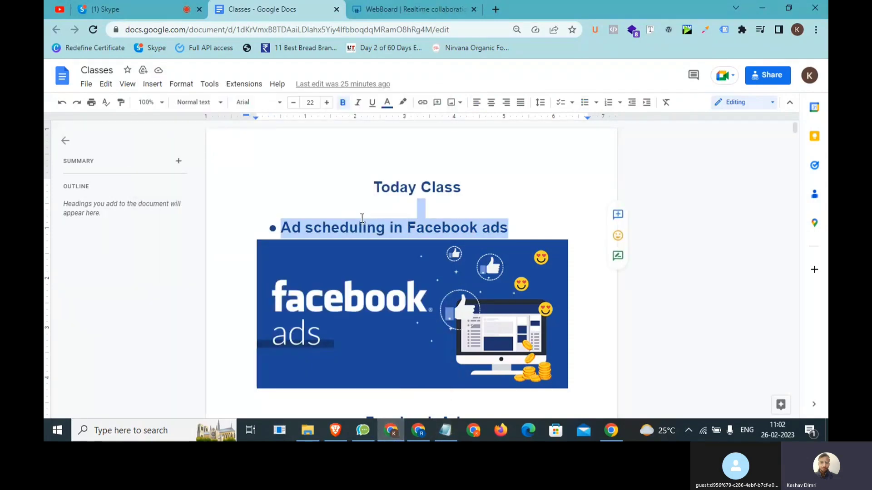